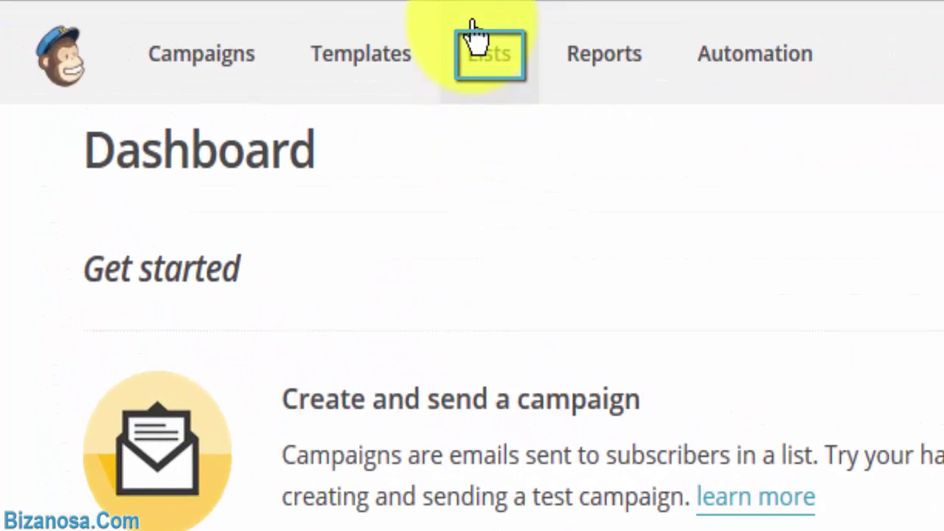
# - Go to Lists and open the Bizanosa 2 list's options menu
pyautogui.click(480, 63)
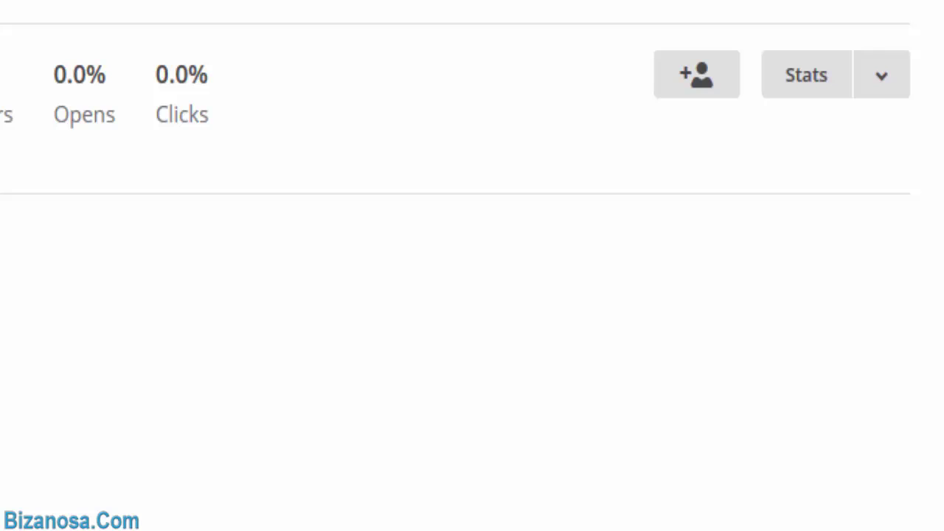
pyautogui.click(907, 224)
# - Open the Bizanosa 2 list's Signup forms page and review the form type options
pyautogui.click(641, 211)
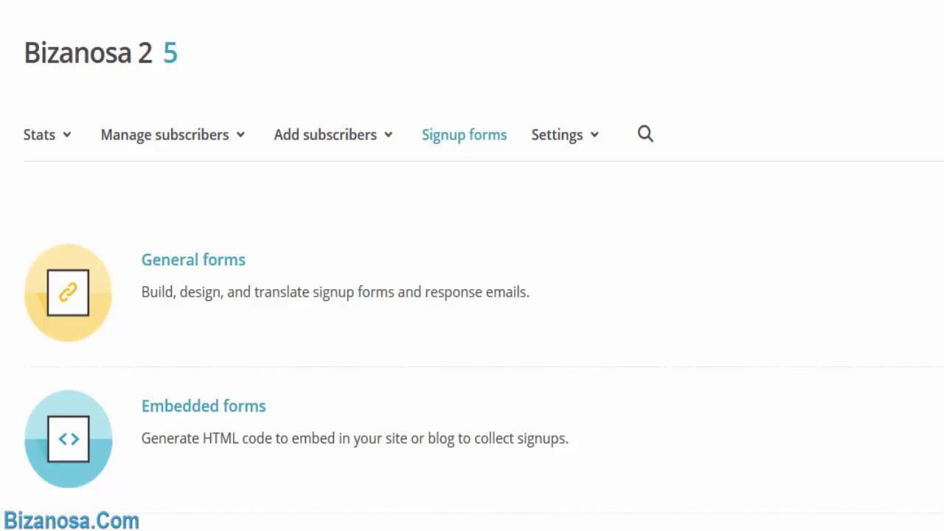
pyautogui.scroll(-3, 472, 295)
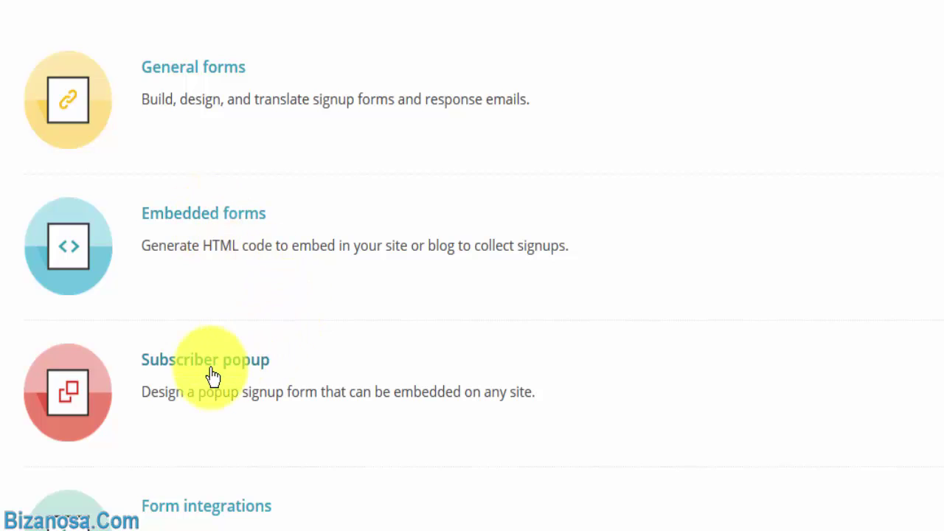
pyautogui.scroll(1, 309, 236)
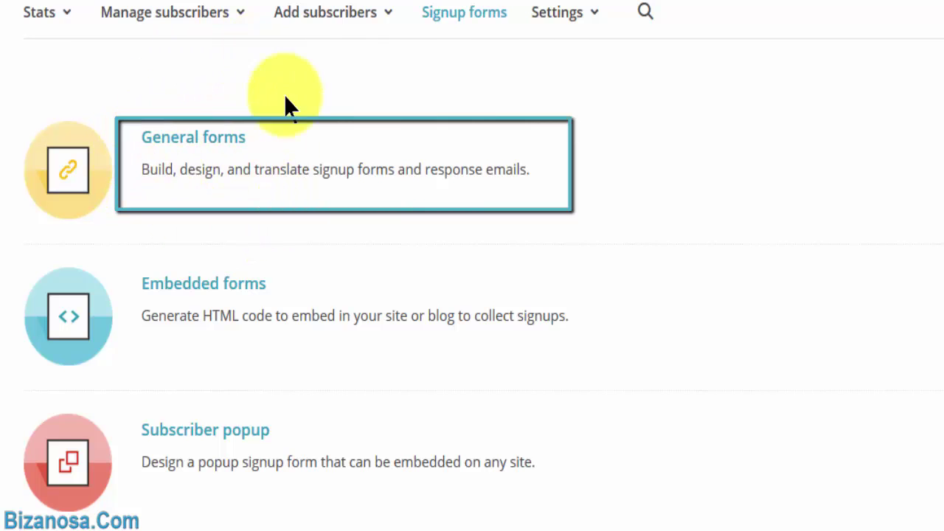
# - Open General forms and review the Email Address, First Name, Second name, Location and title fields
pyautogui.click(193, 149)
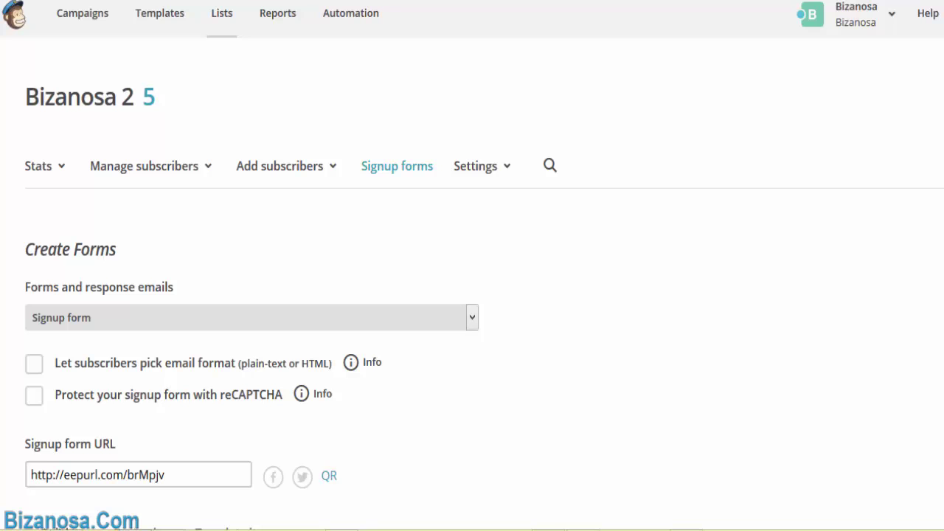
pyautogui.scroll(-5, 472, 296)
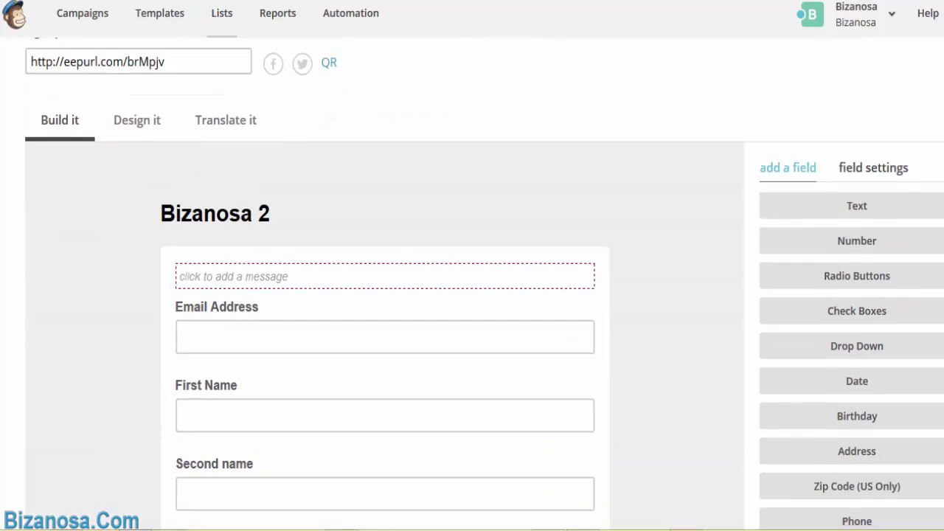
pyautogui.scroll(-5, 472, 295)
pyautogui.scroll(5, 472, 295)
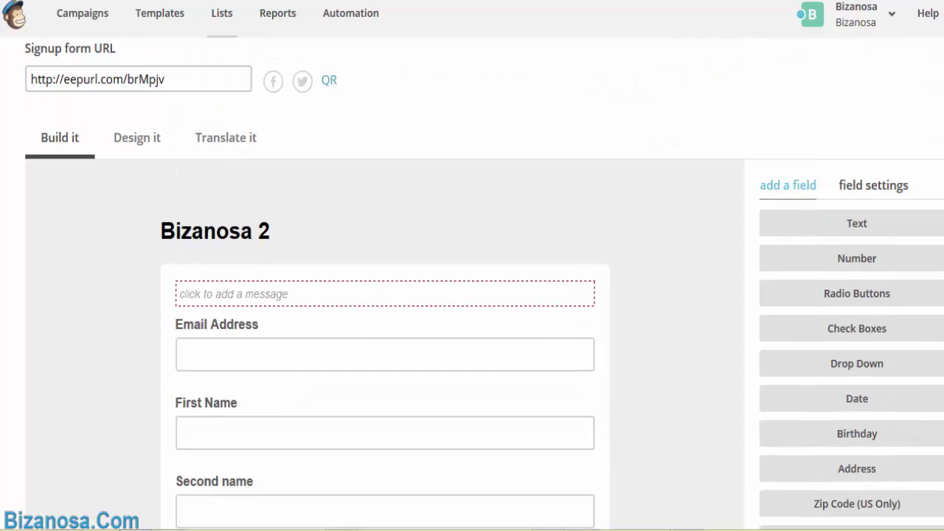
pyautogui.scroll(4, 472, 295)
pyautogui.scroll(1, 472, 296)
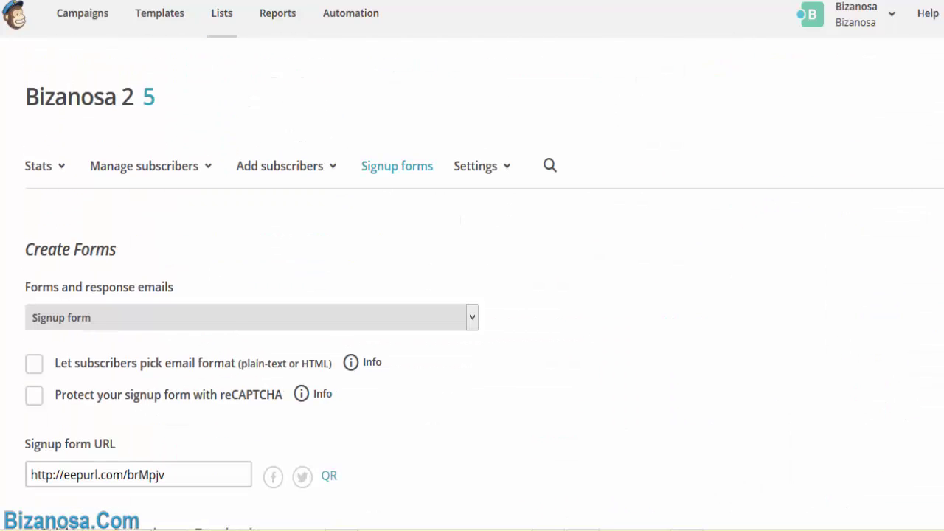
pyautogui.scroll(-2, 472, 296)
pyautogui.scroll(-3, 472, 295)
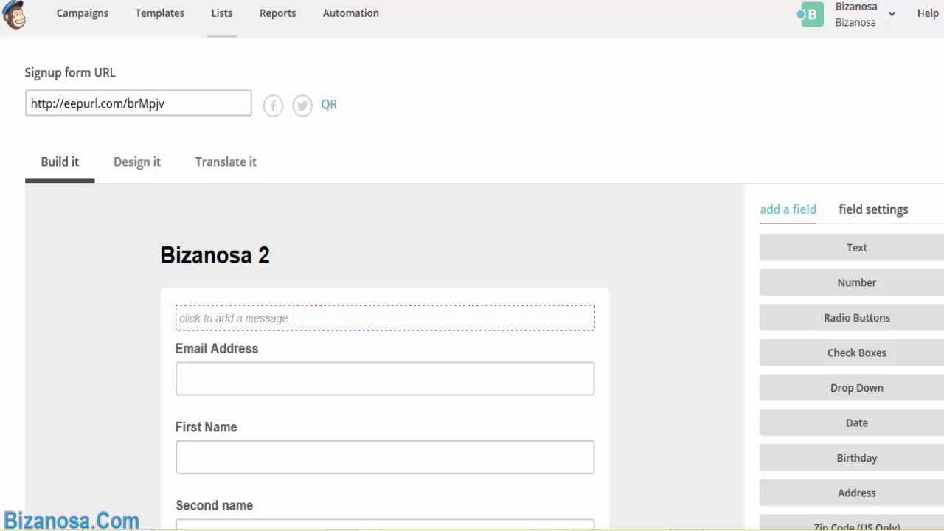
pyautogui.scroll(-3, 472, 295)
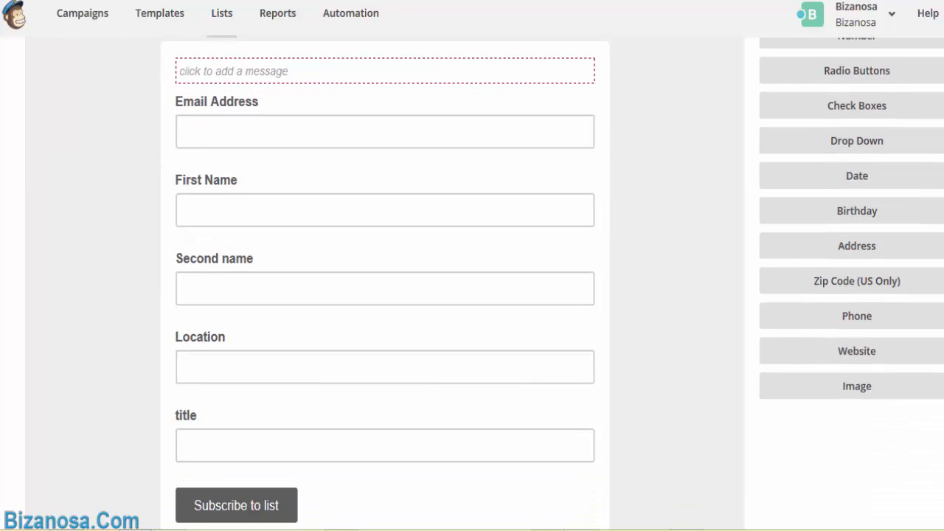
pyautogui.scroll(-2, 935, 103)
pyautogui.scroll(7, 936, 104)
pyautogui.scroll(1, 935, 103)
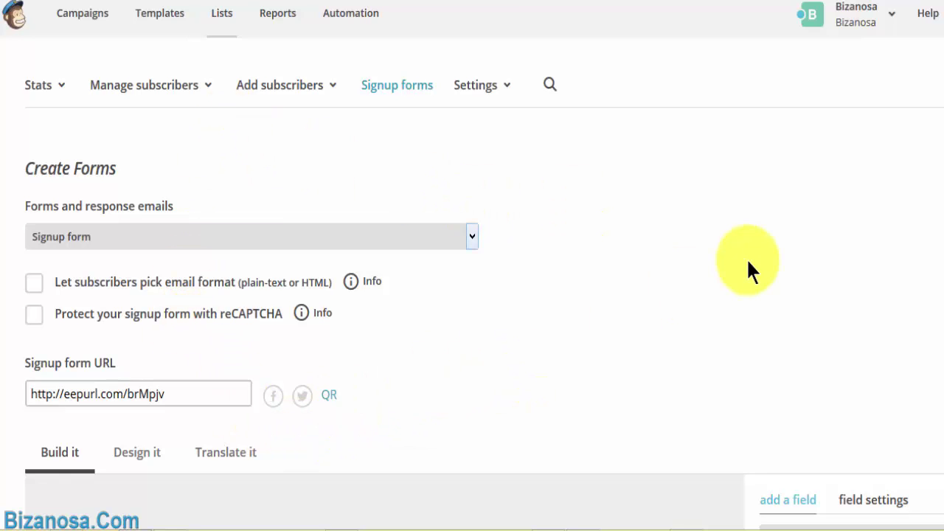
pyautogui.scroll(-5, 472, 295)
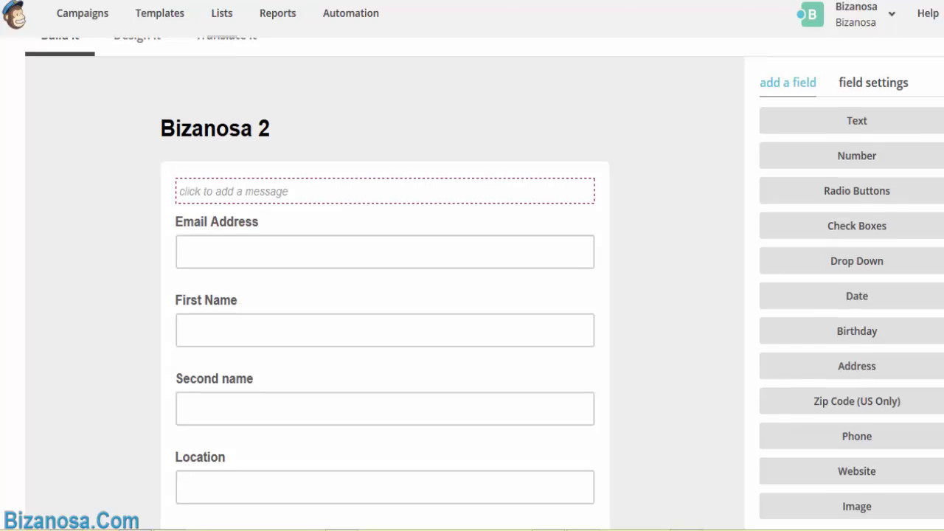
pyautogui.scroll(-1, 472, 295)
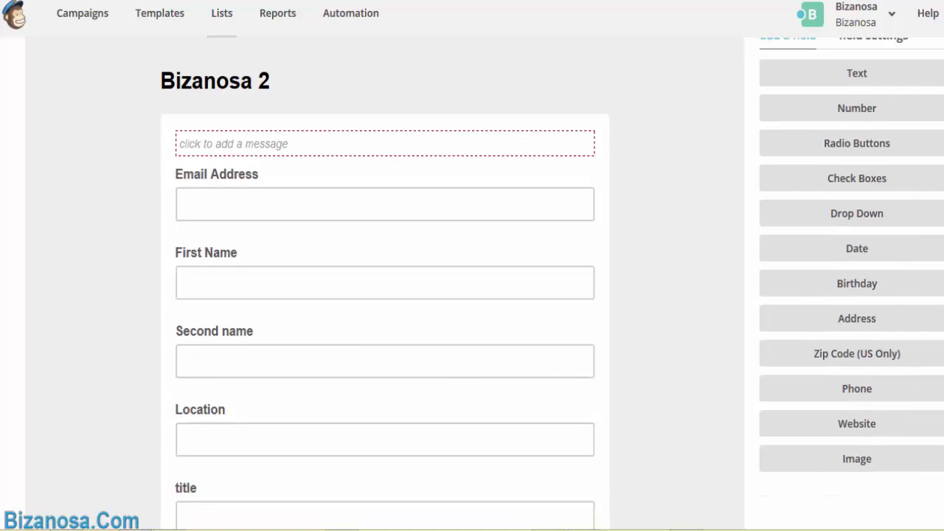
pyautogui.scroll(-1, 472, 295)
pyautogui.scroll(-1, 472, 295)
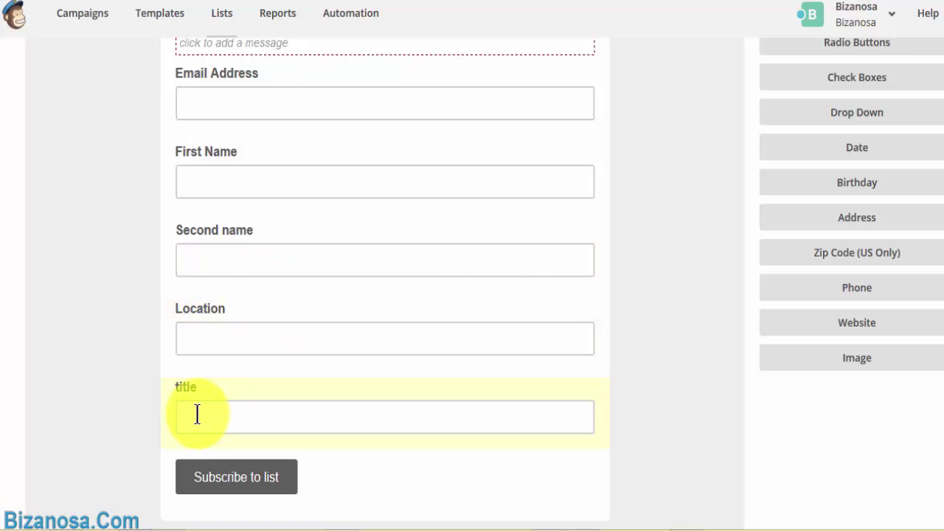
pyautogui.scroll(1, 280, 287)
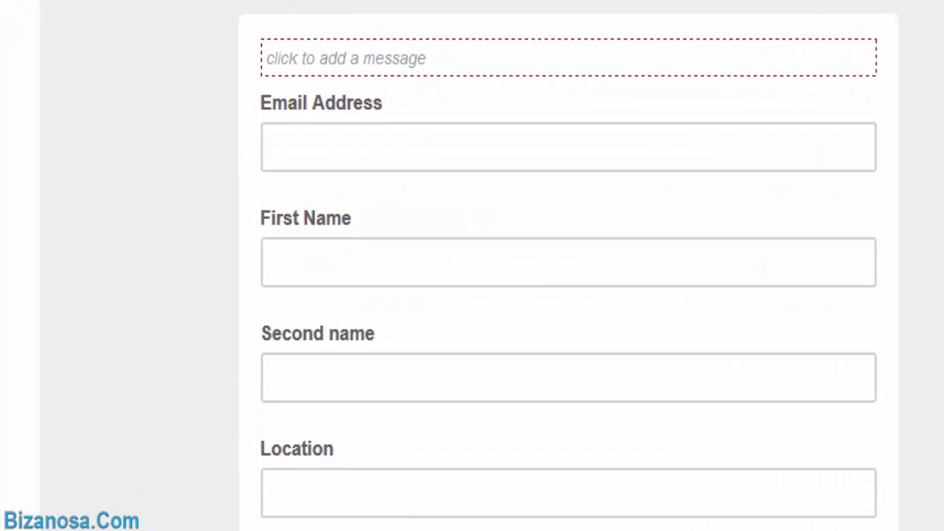
pyautogui.scroll(5, 473, 295)
pyautogui.scroll(5, 472, 295)
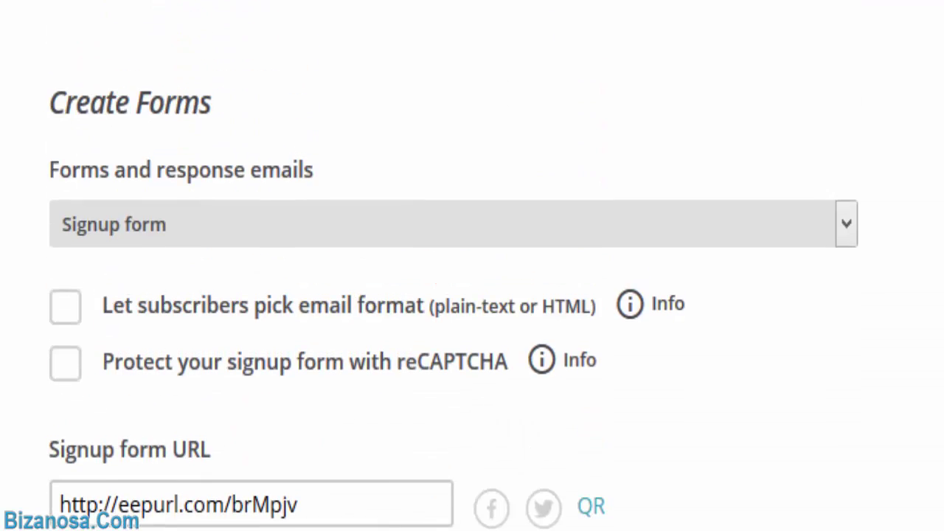
# - Open the live signup form URL and submit it empty to trigger the Email Address error
pyautogui.click(337, 394)
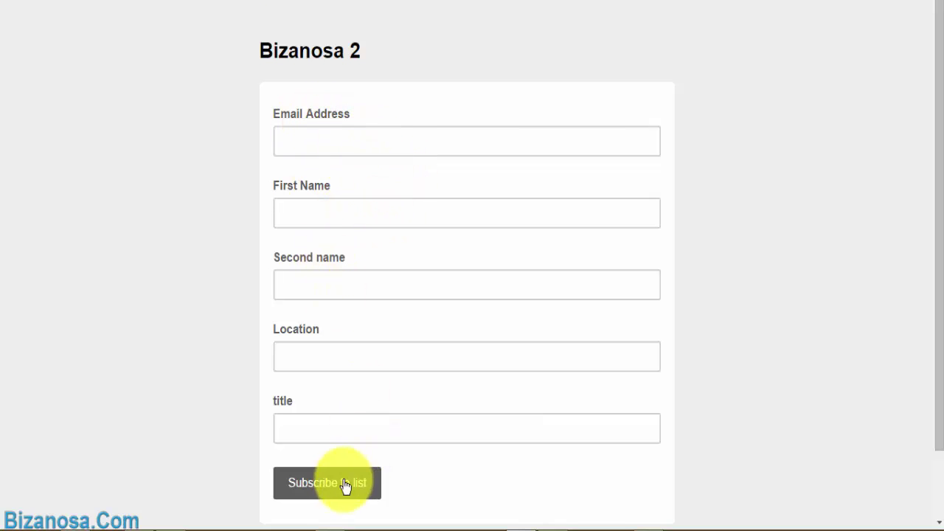
pyautogui.click(319, 492)
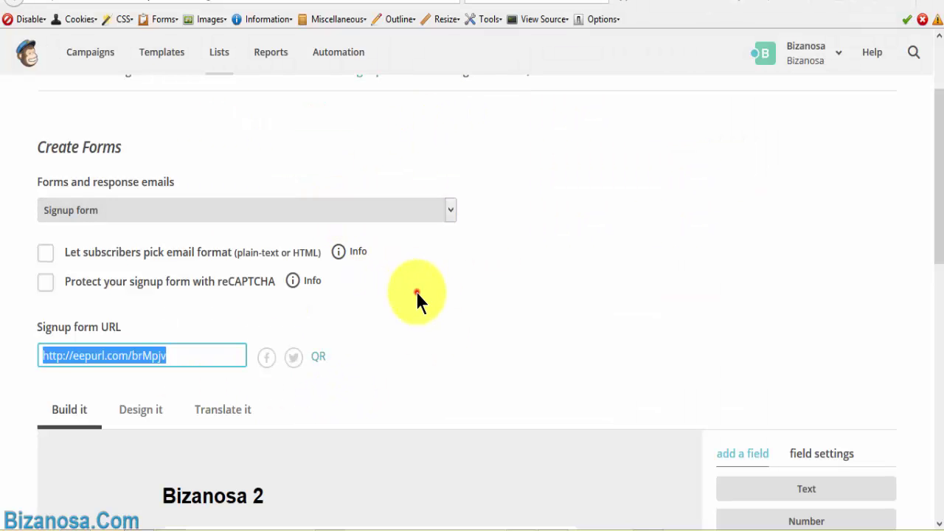
# - Back in the form builder, add a second title field beneath the original and select it
pyautogui.click(416, 292)
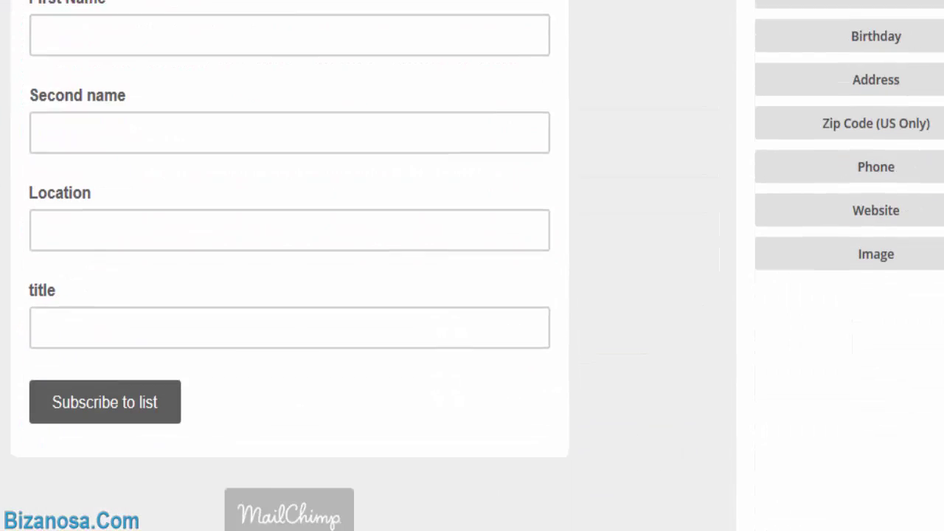
pyautogui.click(83, 207)
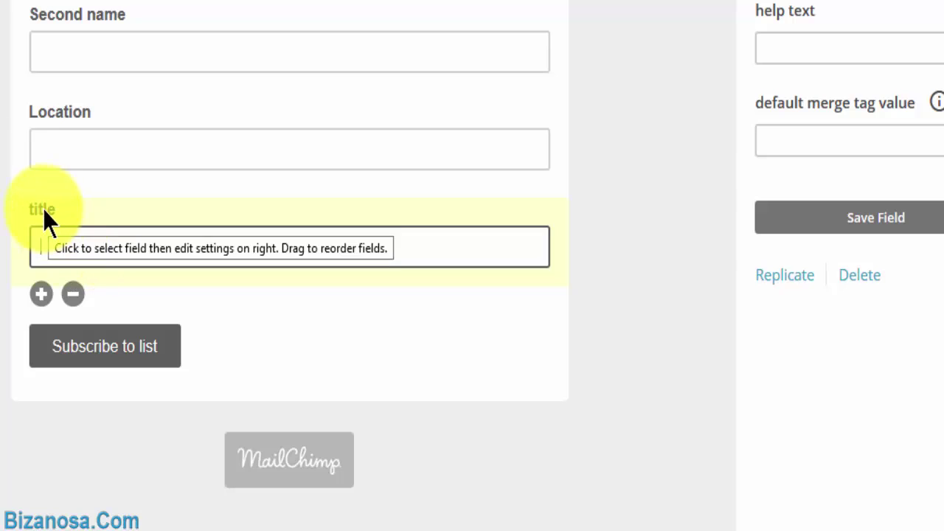
pyautogui.click(41, 289)
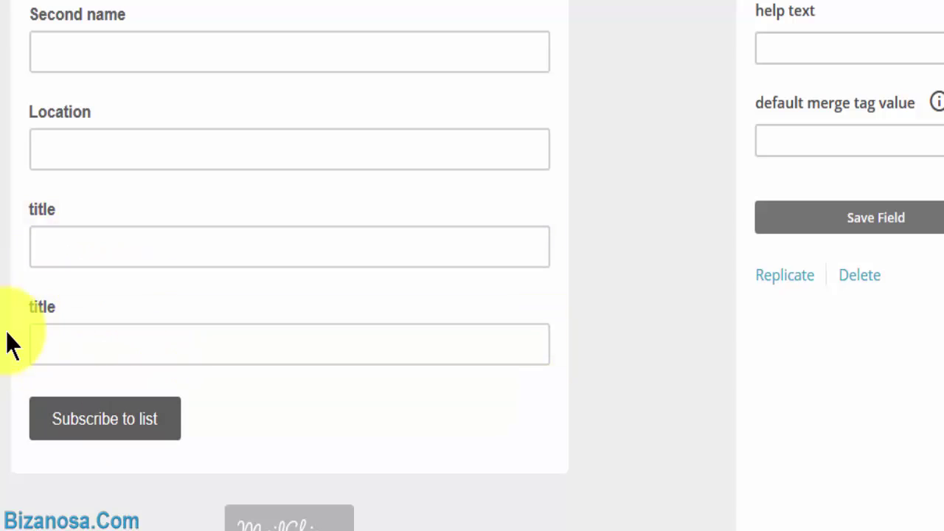
pyautogui.click(64, 327)
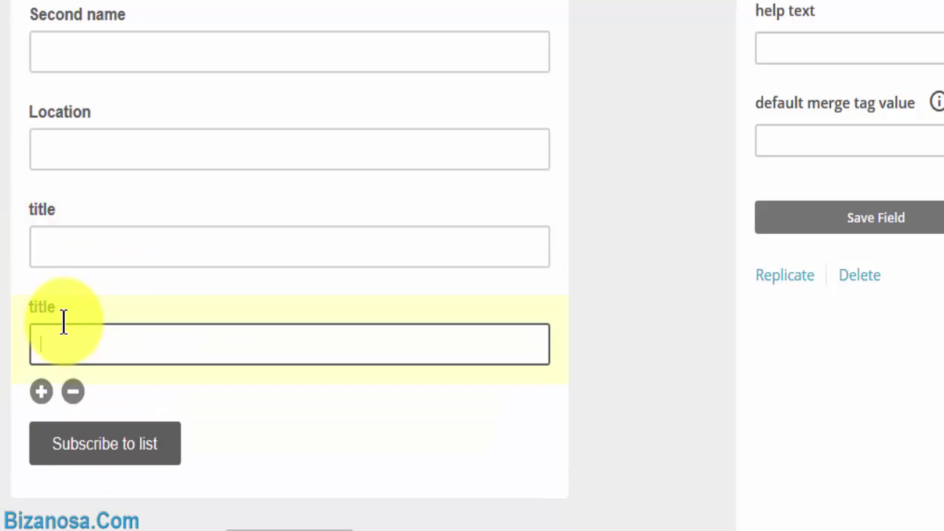
# - Delete the extra title field, confirming with DELETE
pyautogui.click(76, 390)
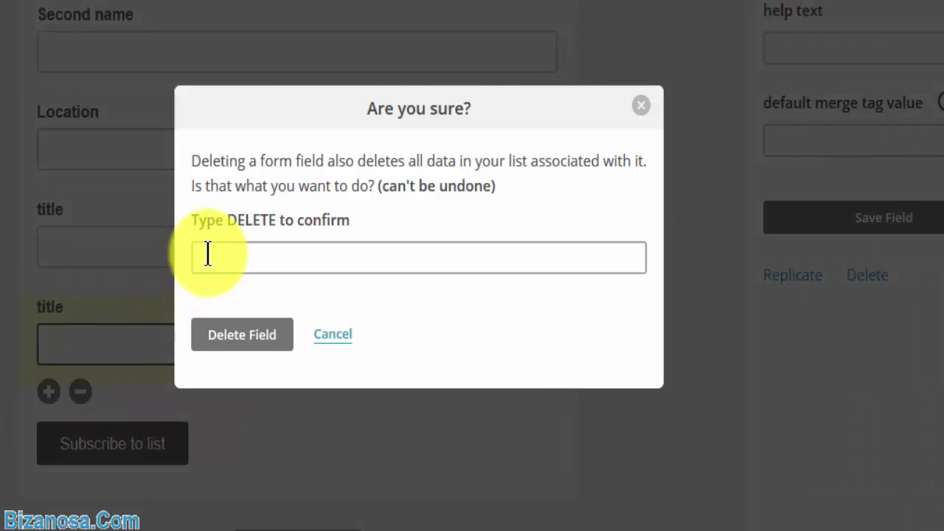
pyautogui.click(208, 255)
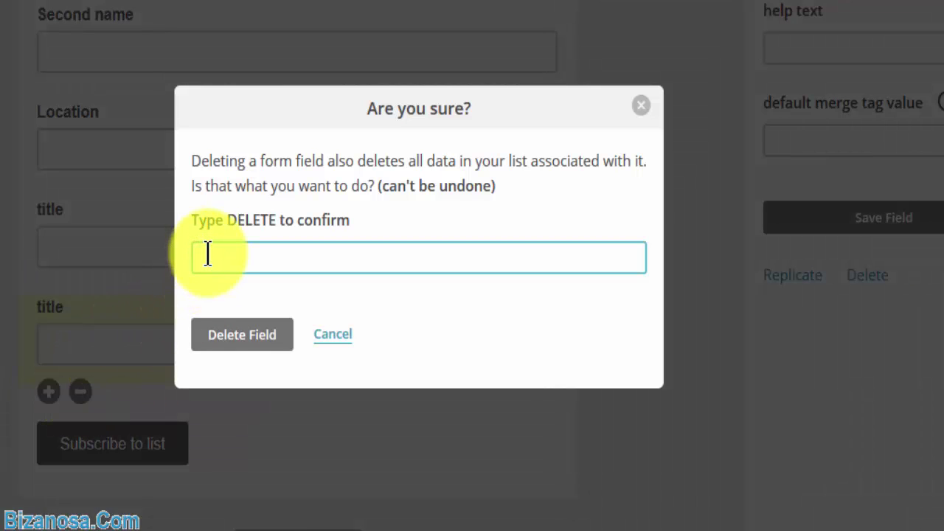
pyautogui.write('d')
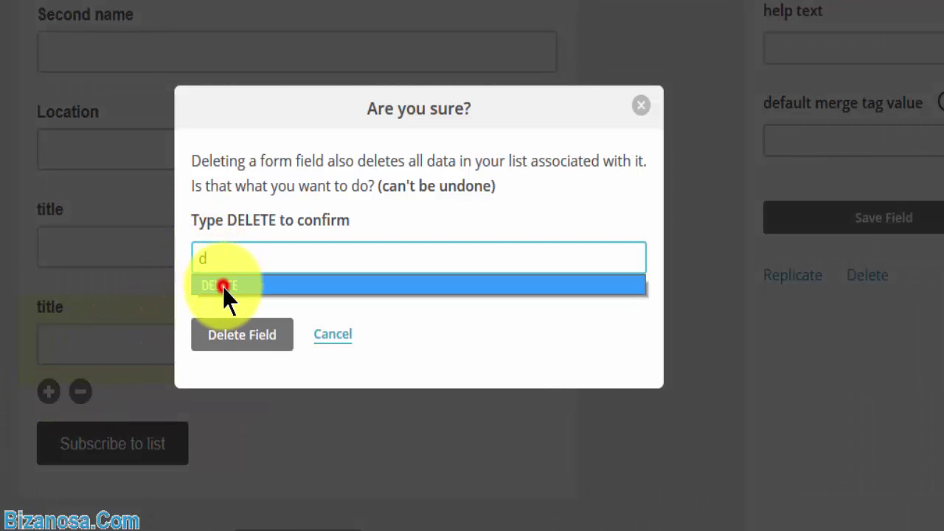
pyautogui.click(223, 287)
pyautogui.click(239, 341)
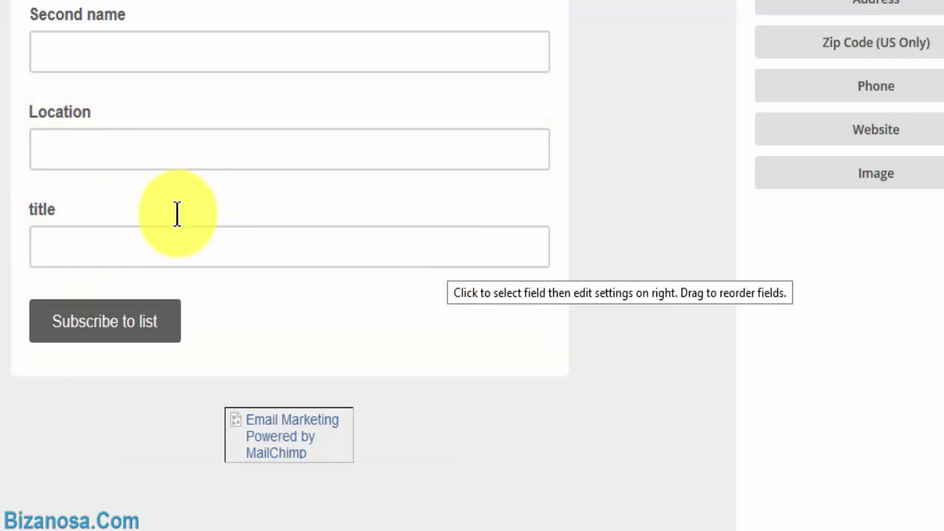
# - Delete the original title field as well, confirming with DELETE
pyautogui.click(182, 220)
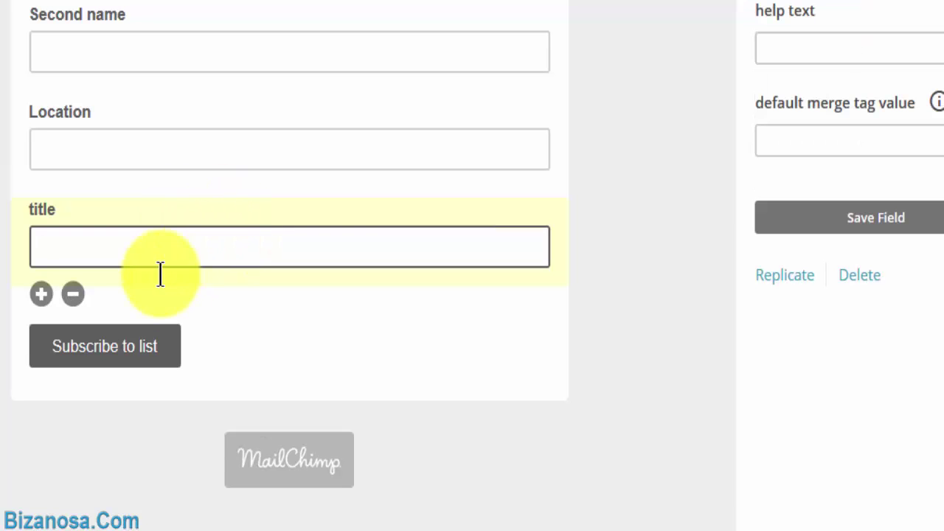
pyautogui.click(68, 294)
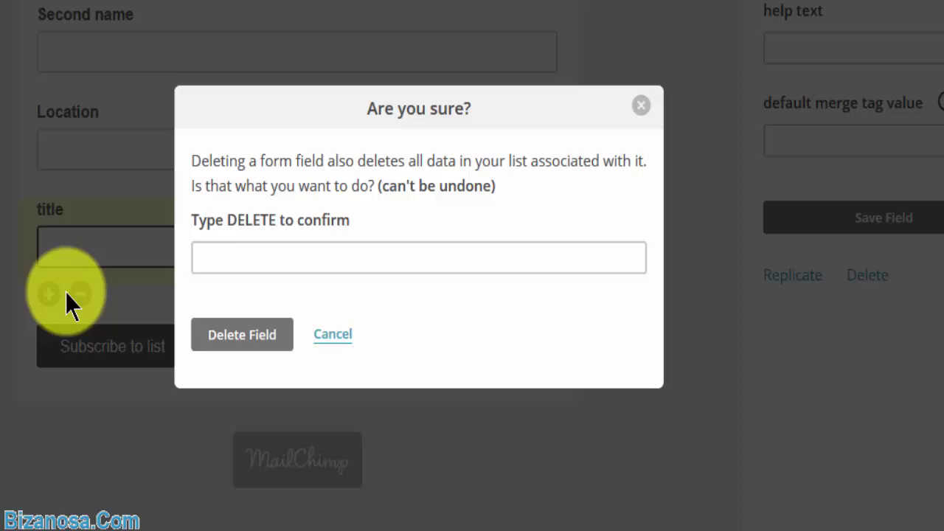
pyautogui.click(267, 260)
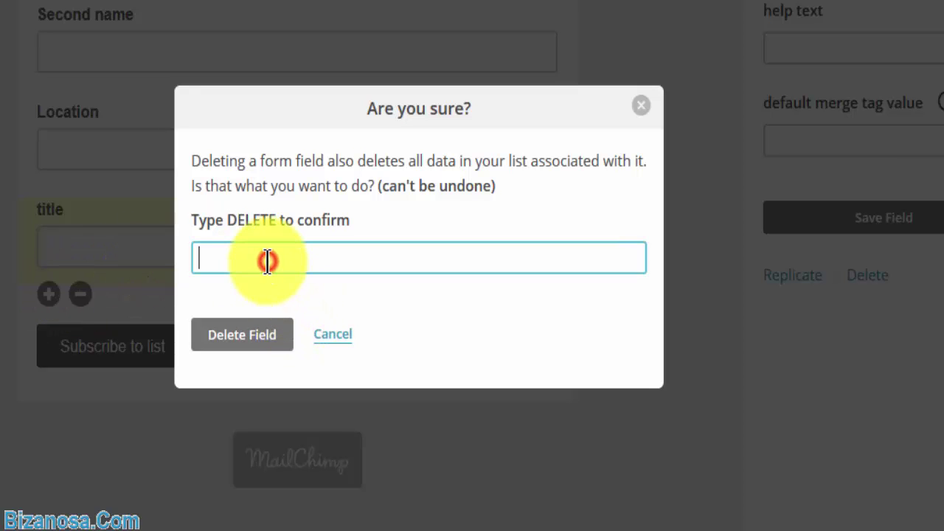
pyautogui.write('d')
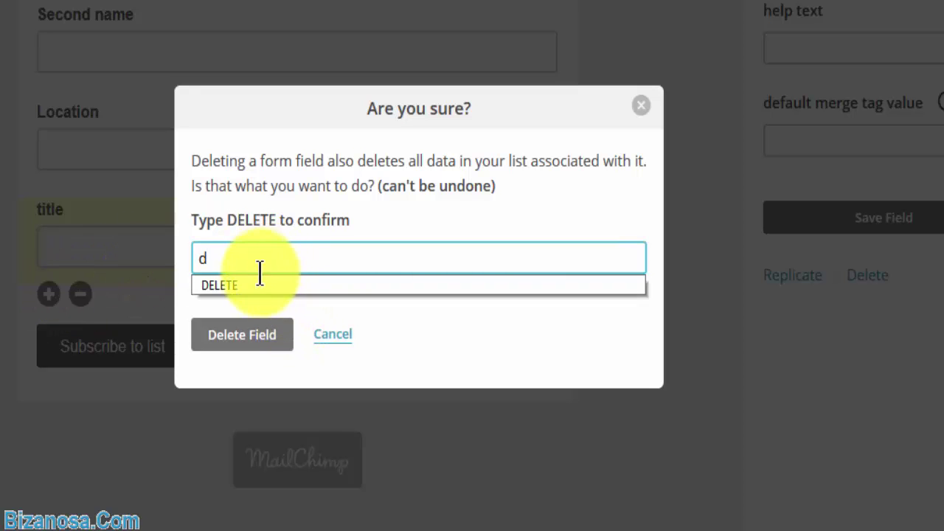
pyautogui.click(255, 281)
pyautogui.click(276, 337)
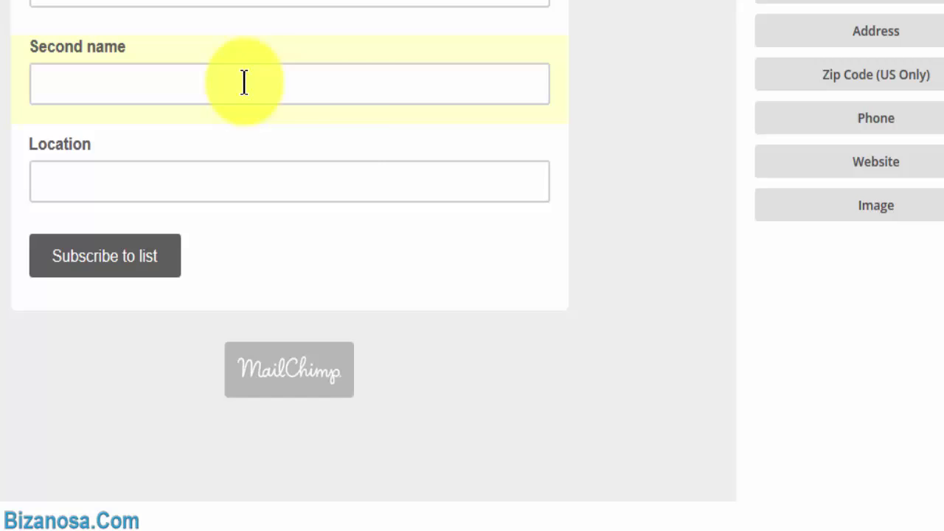
# - Select the Location field, check its merge tag settings, and delete it with DELETE confirmation
pyautogui.click(304, 147)
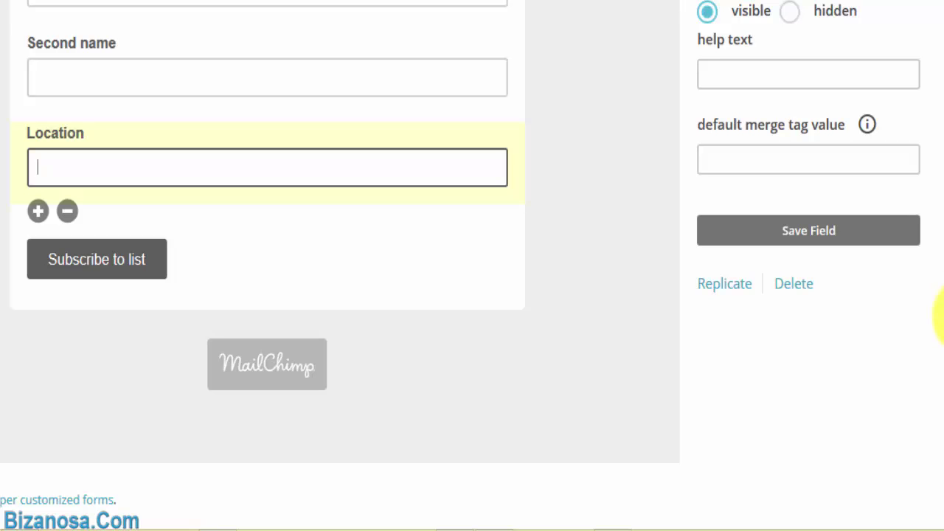
pyautogui.scroll(4, 943, 258)
pyautogui.scroll(-1, 943, 207)
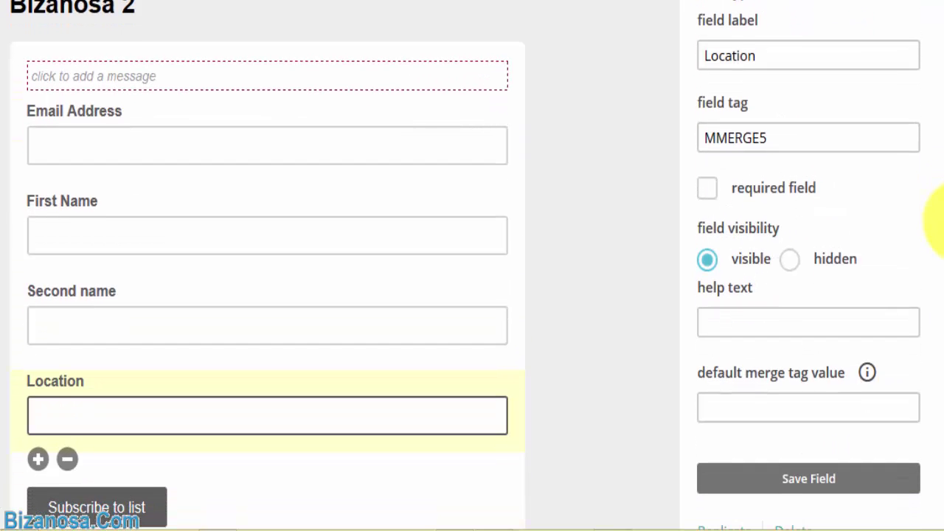
pyautogui.scroll(-1, 942, 222)
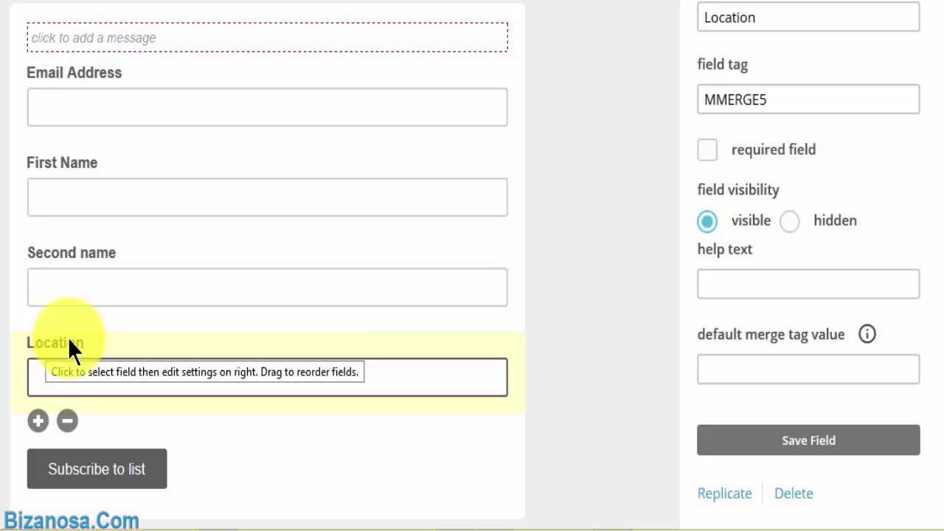
pyautogui.click(69, 341)
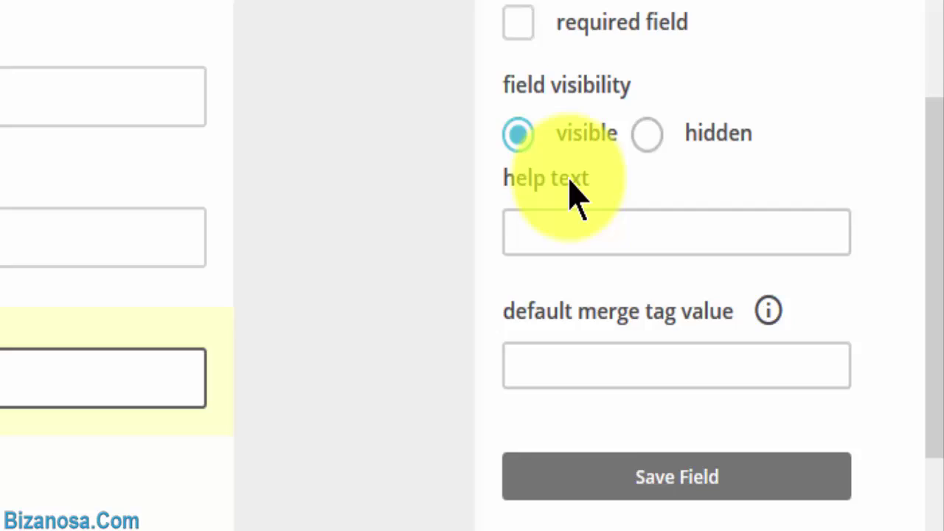
pyautogui.click(604, 317)
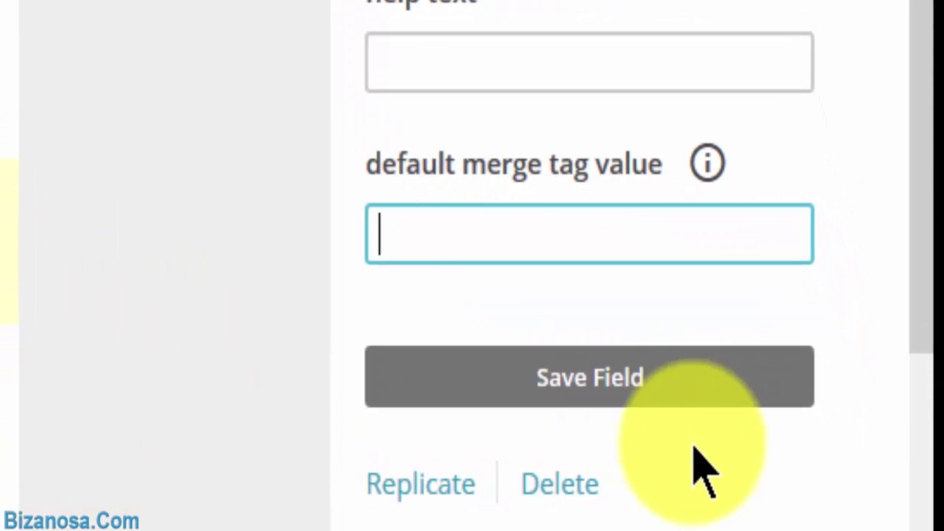
pyautogui.click(576, 499)
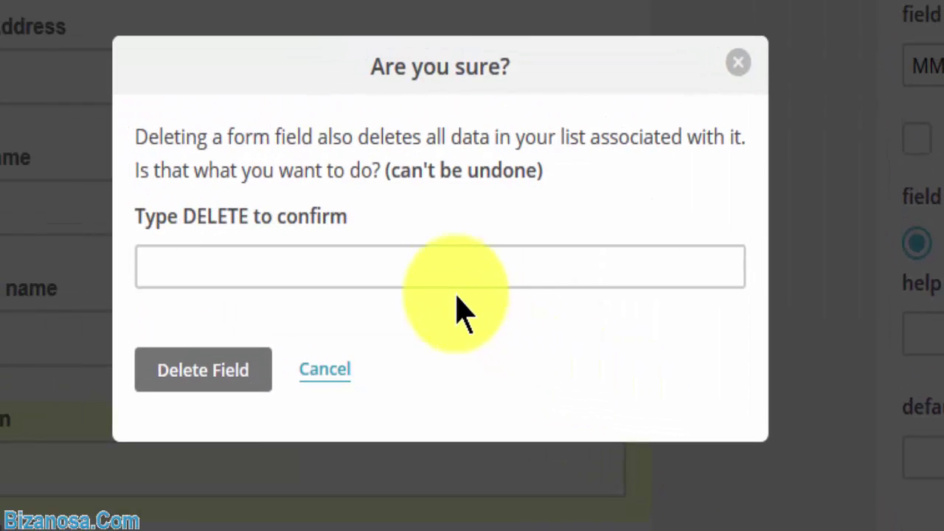
pyautogui.write('d')
pyautogui.click(391, 299)
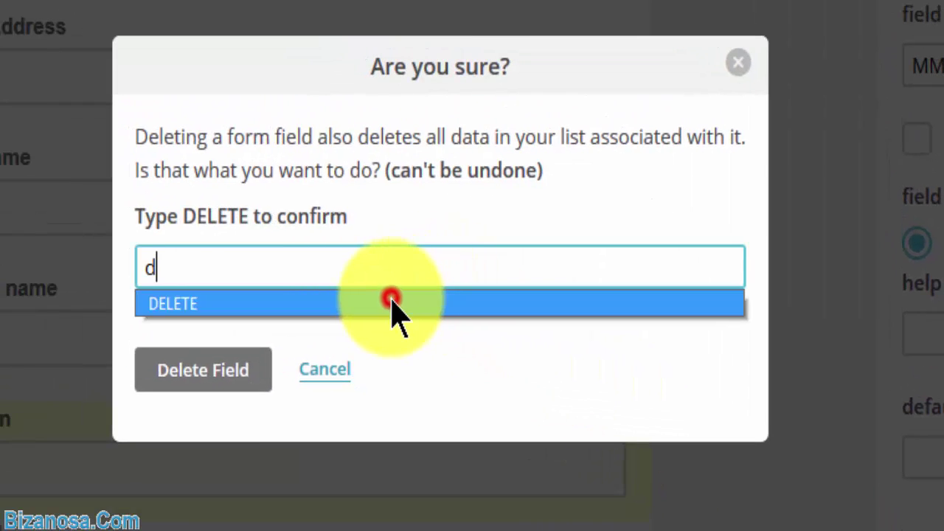
pyautogui.click(200, 373)
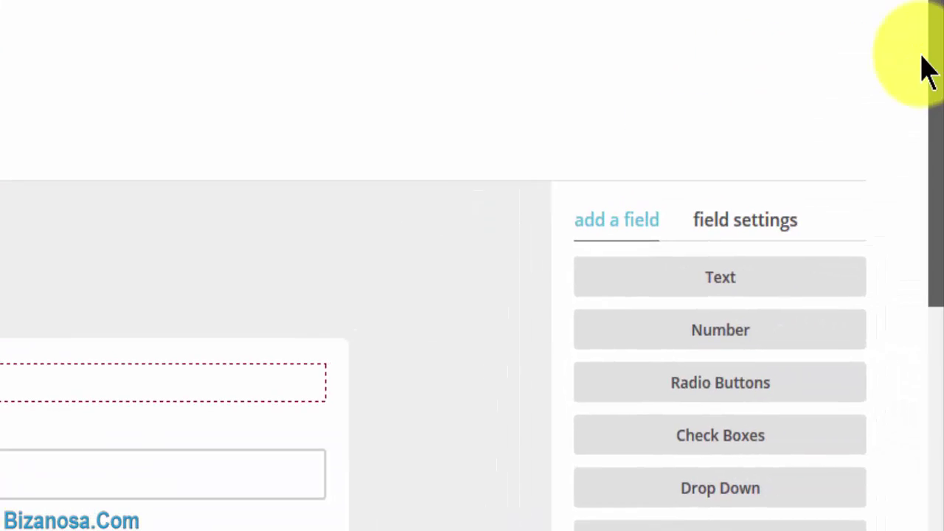
# - Browse the add-a-field list and relabel the Second name field to 'Second Name'
pyautogui.moveTo(928, 63); pyautogui.dragTo(943, 284)
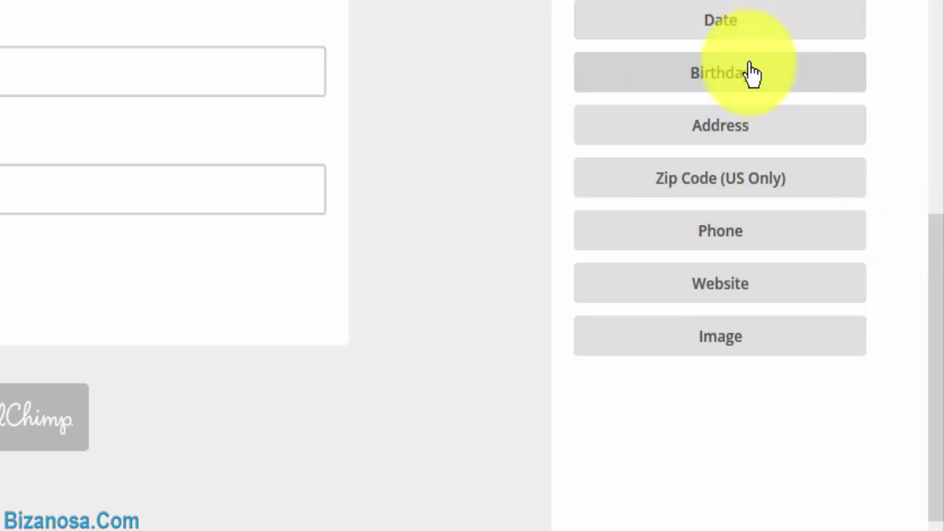
pyautogui.moveTo(723, 80); pyautogui.dragTo(712, 83)
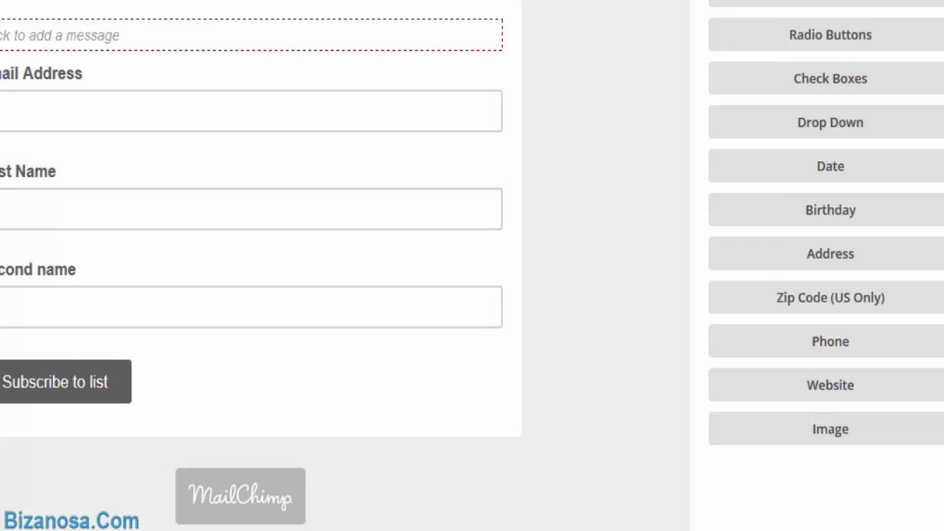
pyautogui.scroll(-2, 413, 295)
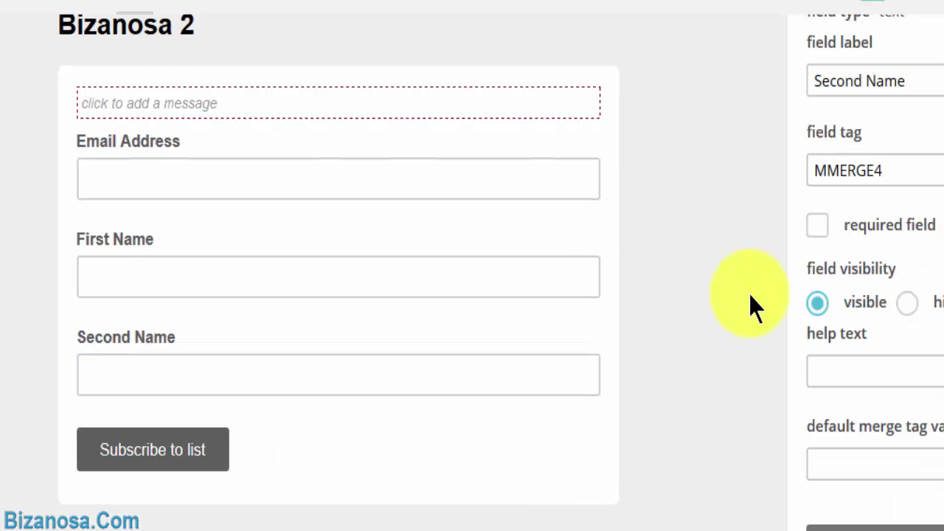
# - Make First Name required, label it 'First Name (required)', and save the field
pyautogui.click(172, 238)
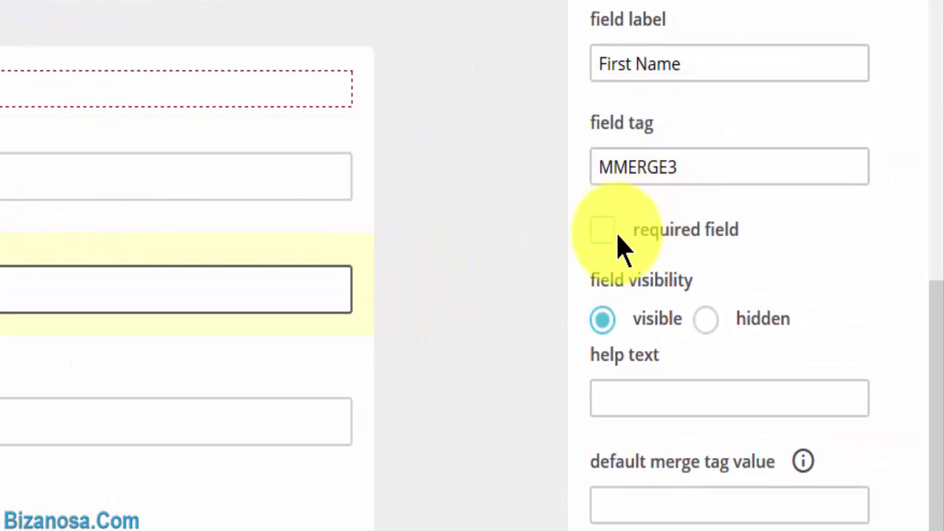
pyautogui.click(601, 229)
pyautogui.write('(required)')
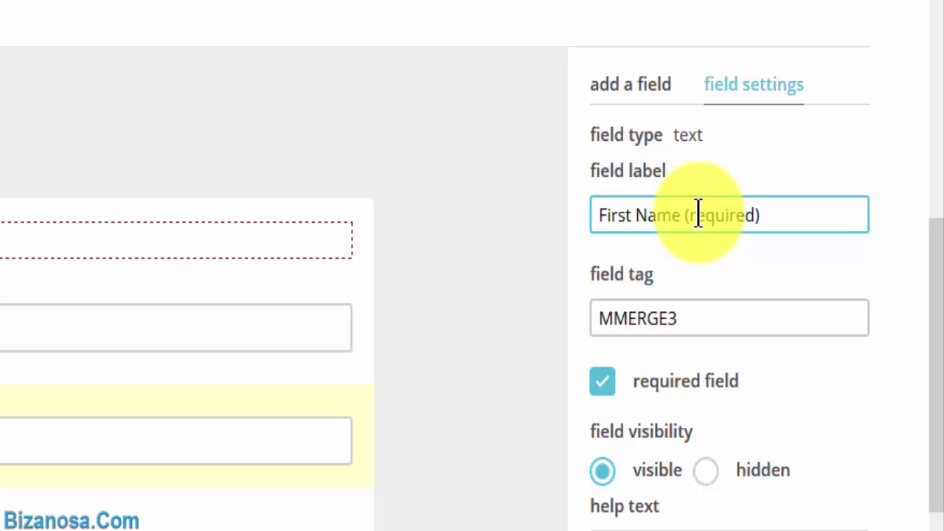
pyautogui.moveTo(688, 221); pyautogui.dragTo(761, 215)
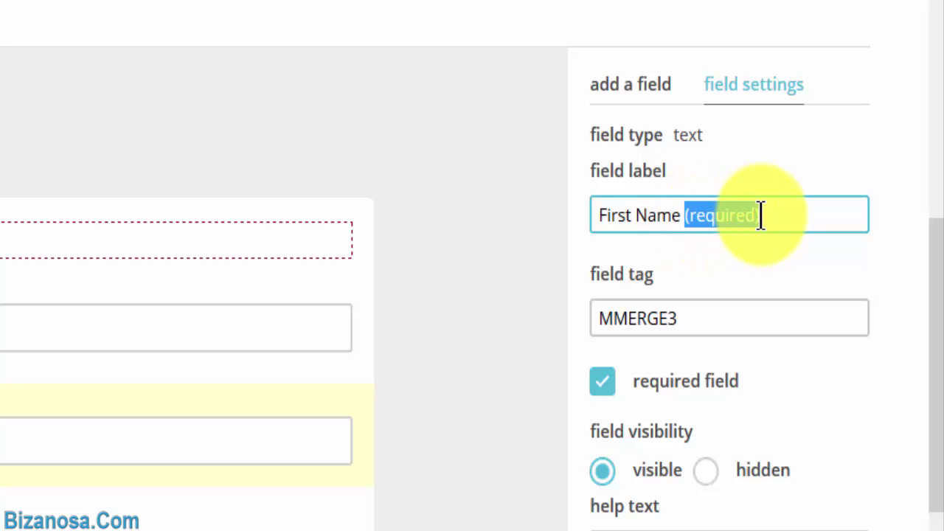
pyautogui.scroll(-5, 934, 414)
pyautogui.click(740, 366)
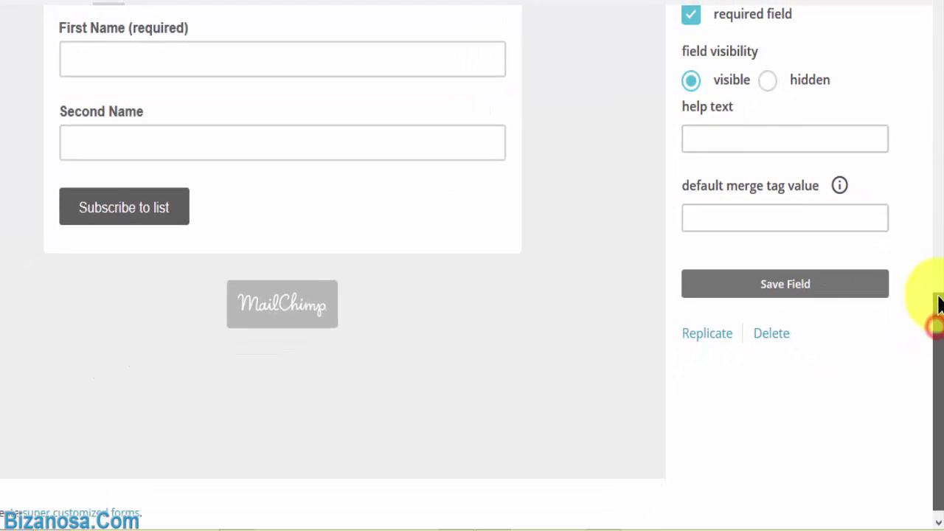
# - Append '(required)' to the Email Address label and save the field
pyautogui.moveTo(938, 306); pyautogui.dragTo(936, 158)
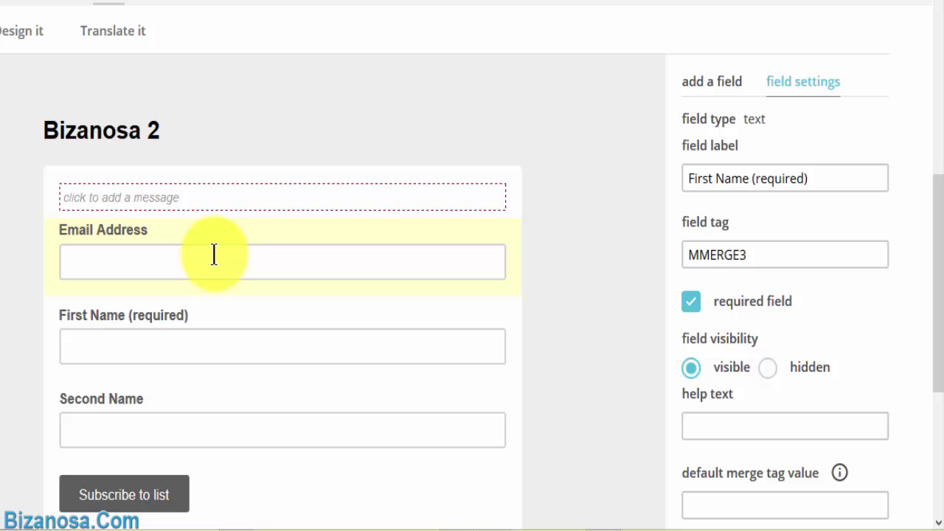
pyautogui.click(380, 223)
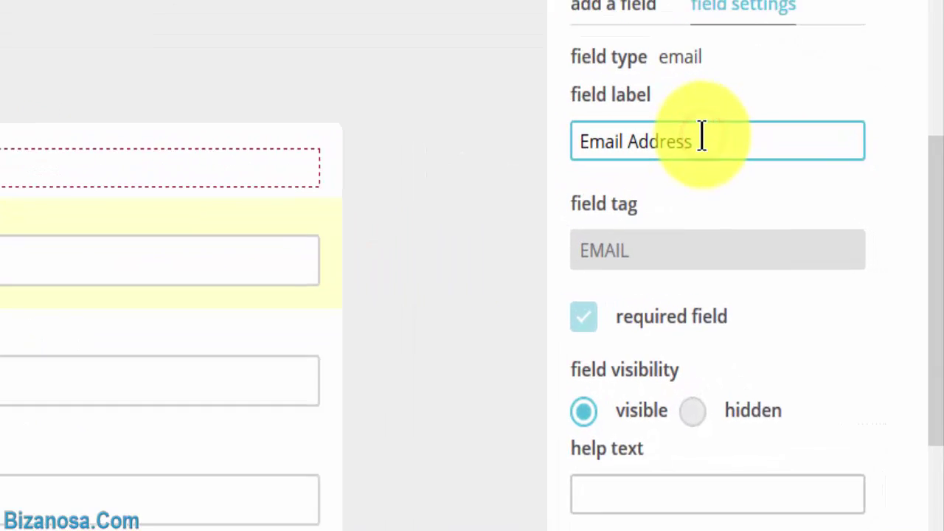
pyautogui.write('(required)')
pyautogui.moveTo(931, 132); pyautogui.dragTo(930, 421)
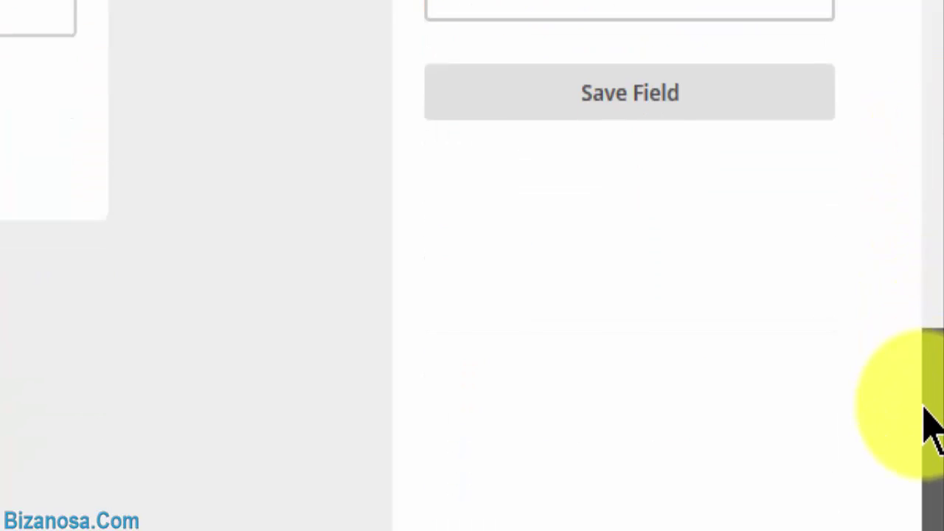
pyautogui.click(651, 106)
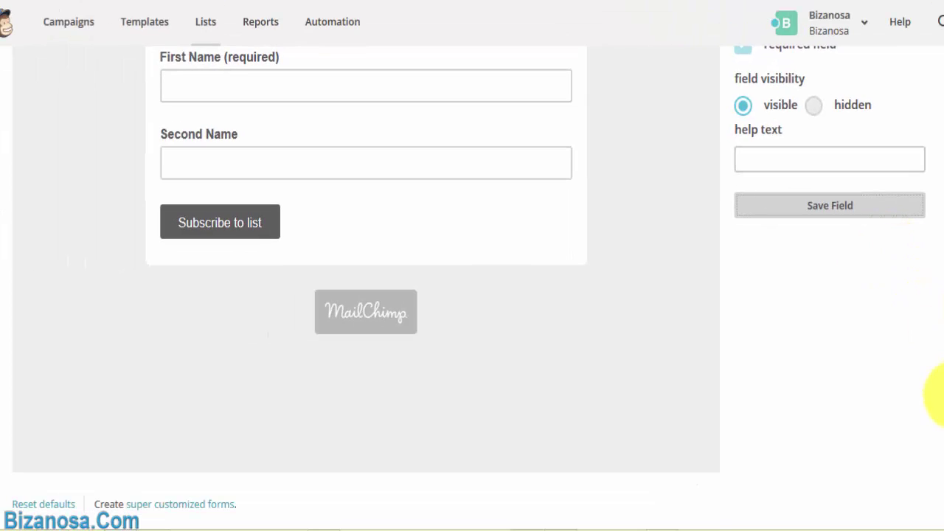
pyautogui.moveTo(933, 394)
pyautogui.mouseDown()
pyautogui.moveTo(929, 189)
pyautogui.moveTo(937, 288)
pyautogui.moveTo(939, 159)
pyautogui.mouseUp()
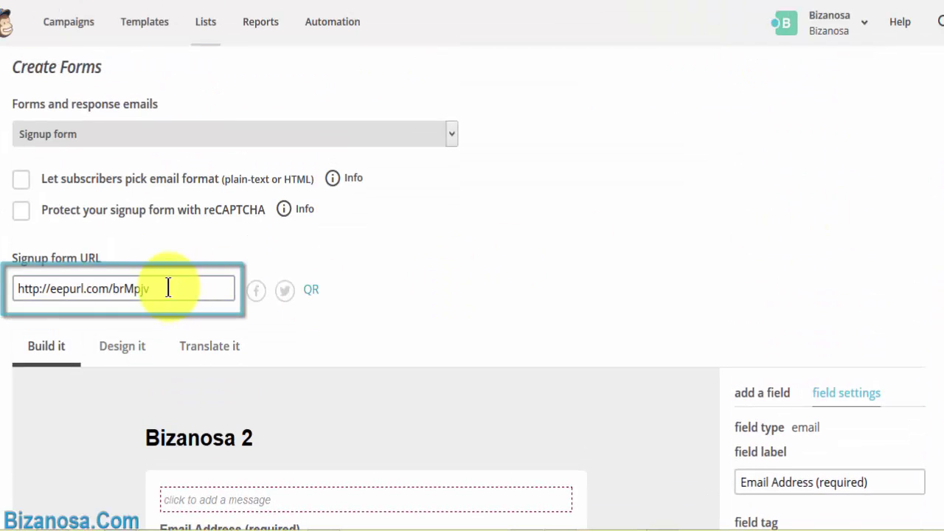
pyautogui.click(168, 288)
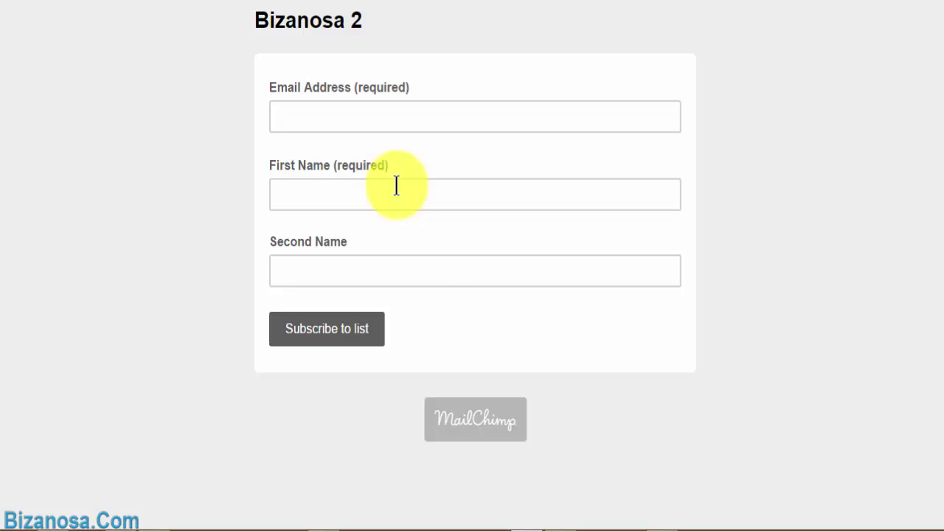
pyautogui.click(366, 341)
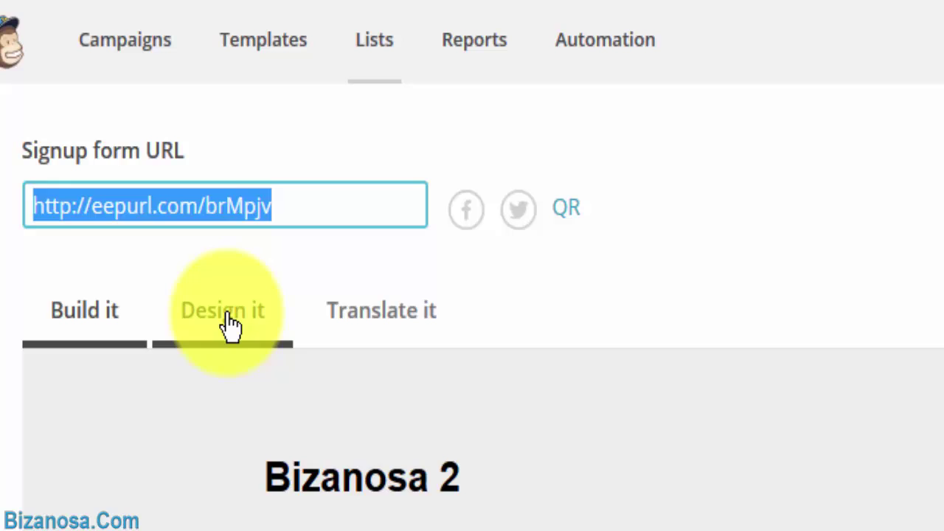
# - Open the form's Design it settings to the Page background colour, currently #eeeeee
pyautogui.click(231, 325)
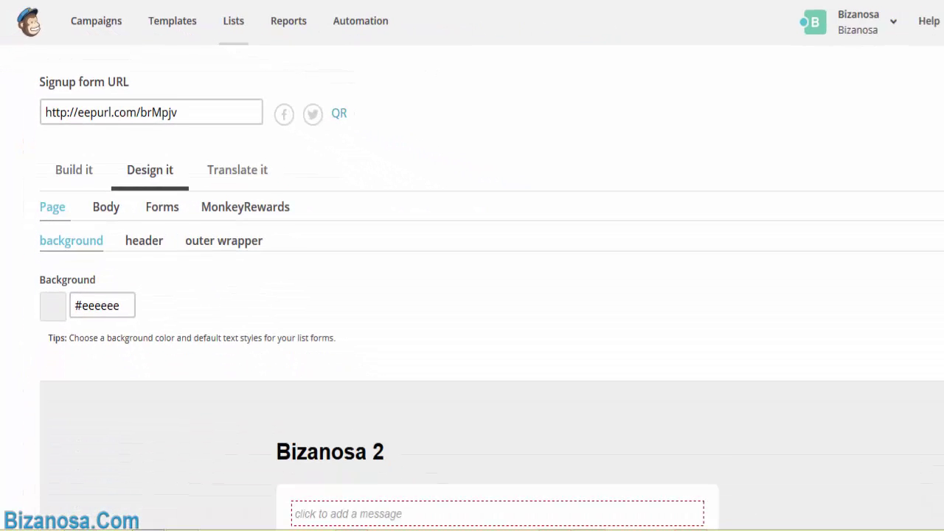
pyautogui.scroll(-2, 492, 287)
pyautogui.scroll(-2, 492, 287)
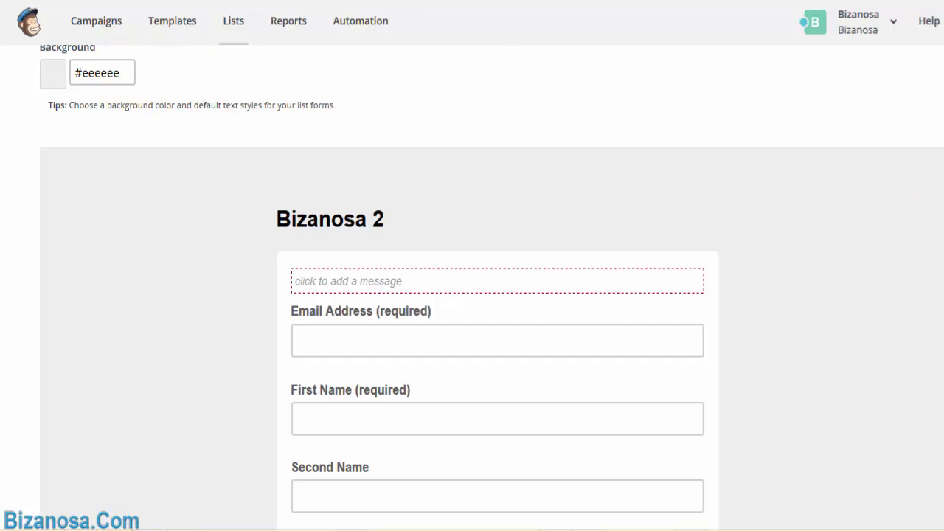
pyautogui.scroll(2, 512, 196)
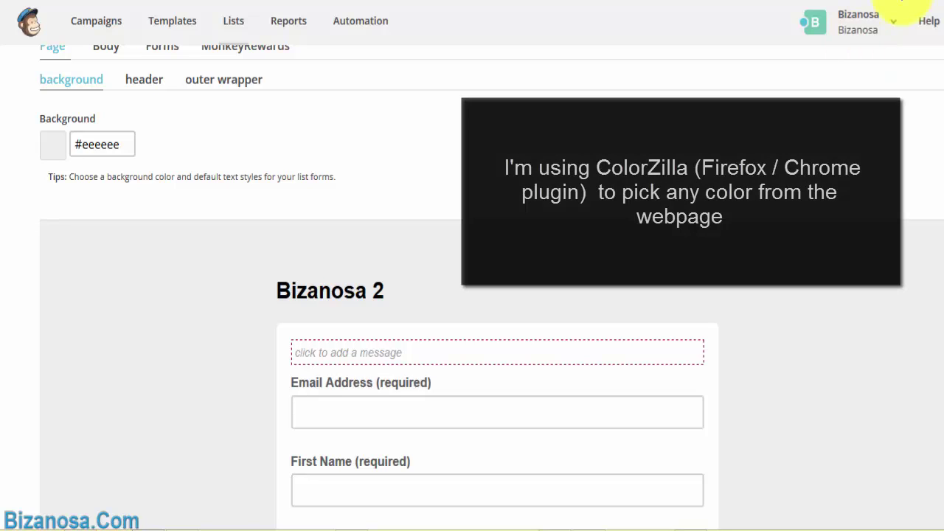
# - Sample the teal #71C3B1 from the page and paste it as the background colour
pyautogui.click(817, 9)
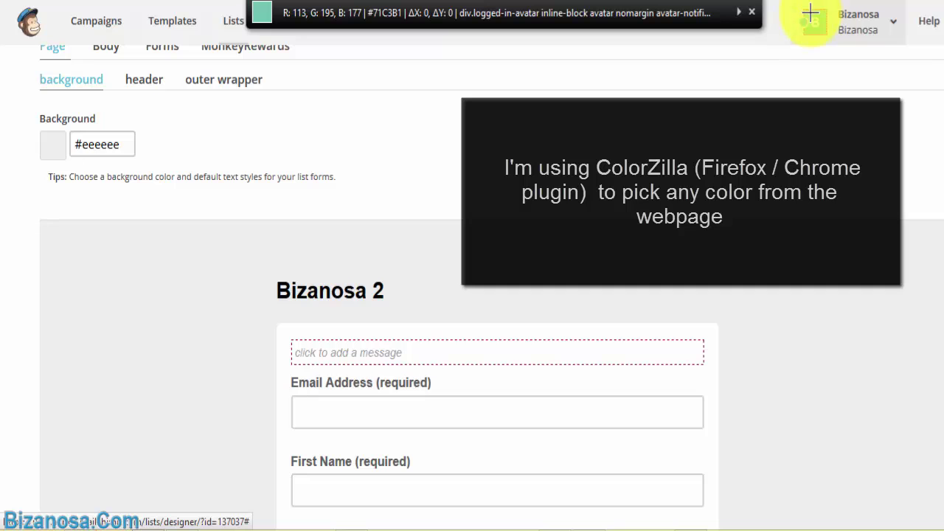
pyautogui.click(811, 12)
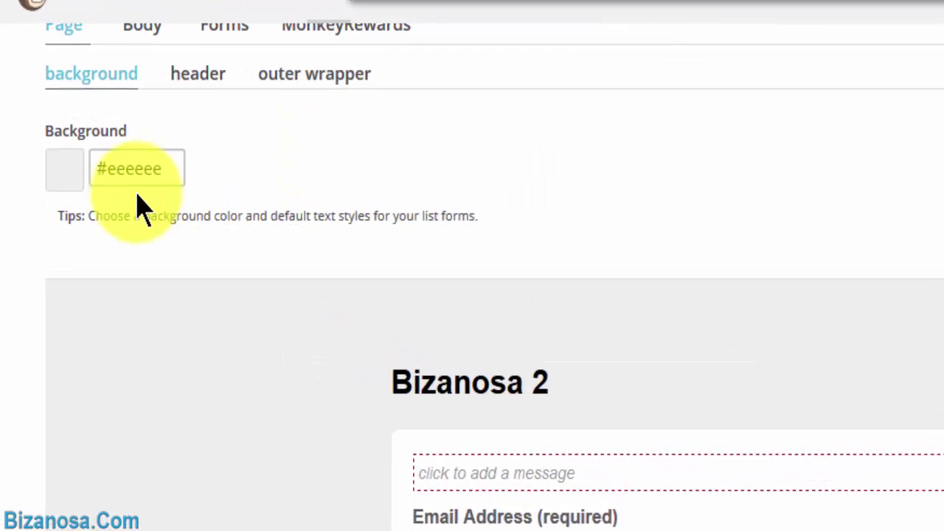
pyautogui.click(164, 167)
pyautogui.moveTo(164, 167); pyautogui.dragTo(107, 168)
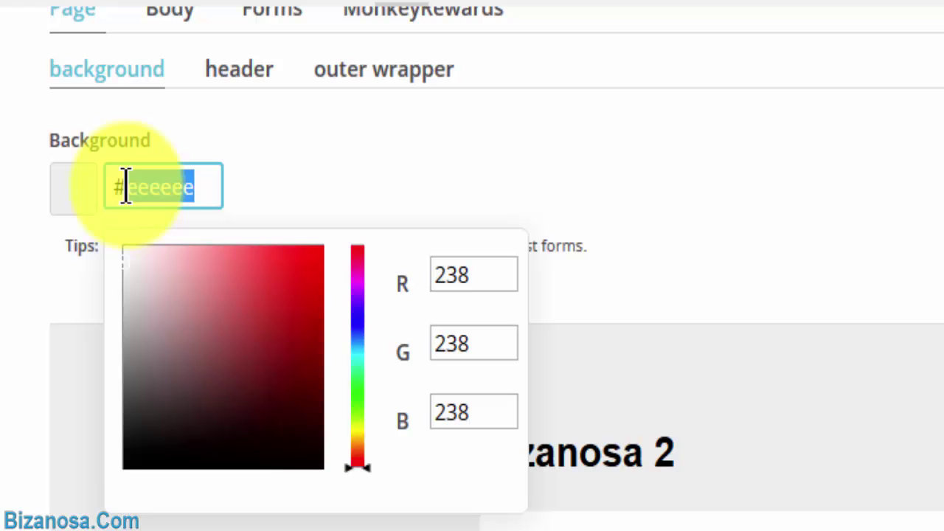
pyautogui.hotkey('ctrl', 'v')
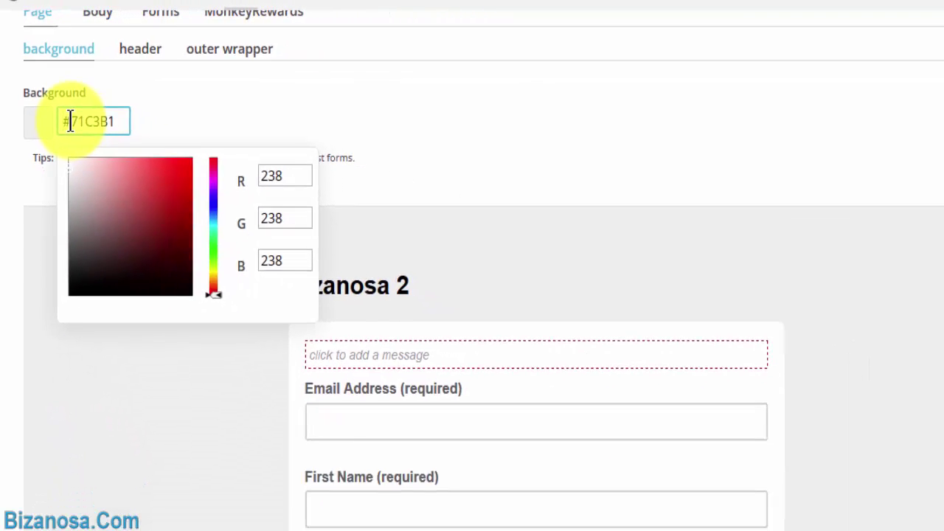
pyautogui.click(708, 185)
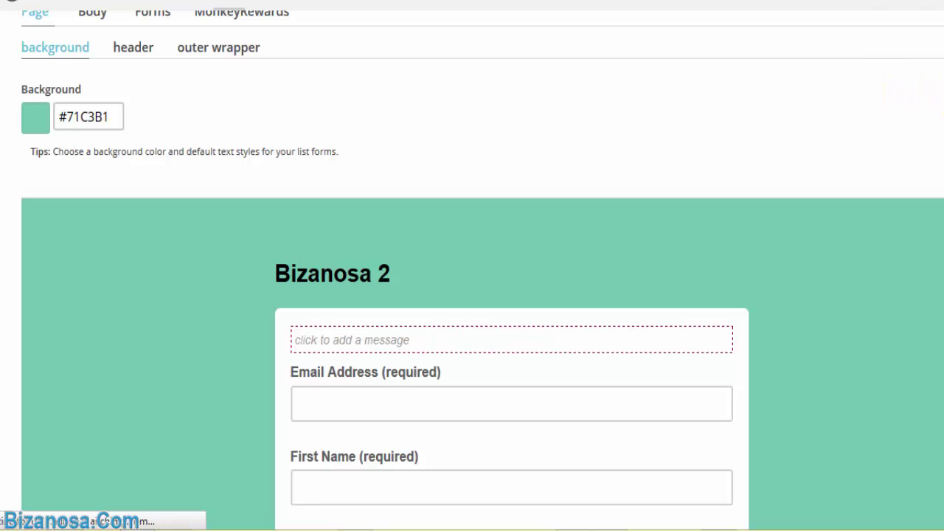
# - Scroll through the form preview to check the new teal page background
pyautogui.scroll(-6, 472, 295)
pyautogui.scroll(5, 472, 295)
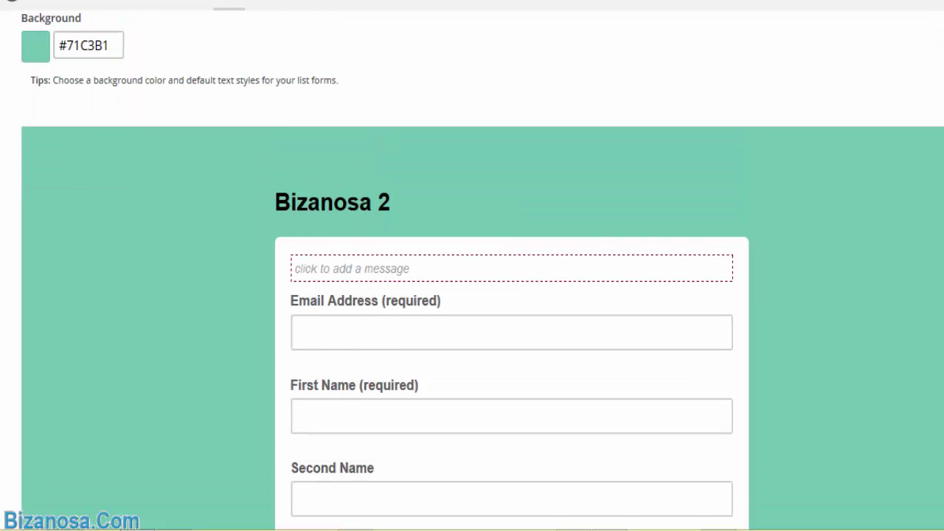
pyautogui.scroll(8, 472, 295)
pyautogui.scroll(-3, 472, 295)
pyautogui.scroll(-4, 472, 296)
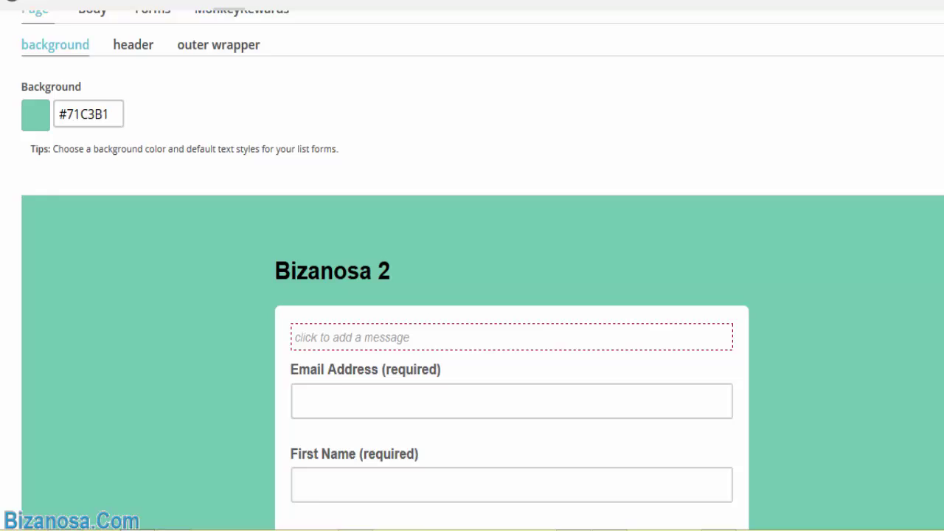
pyautogui.scroll(-4, 472, 295)
pyautogui.scroll(1, 512, 265)
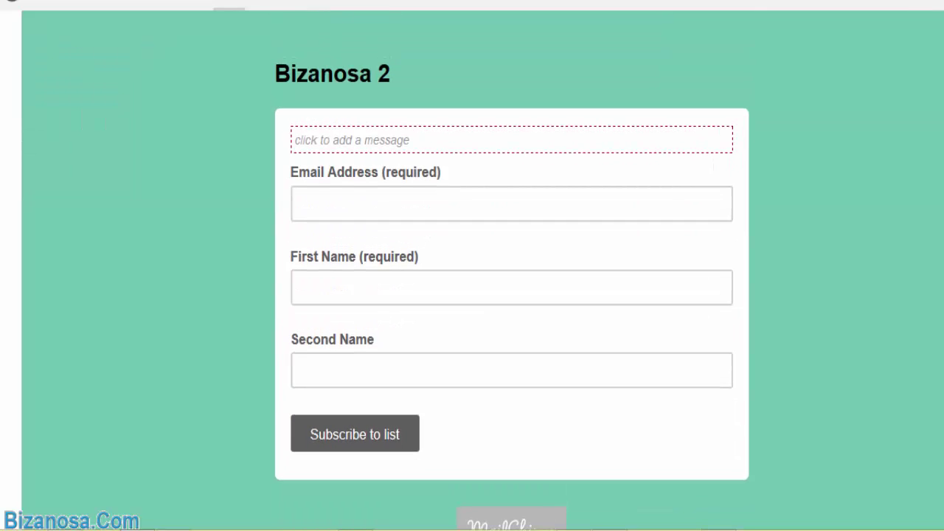
pyautogui.scroll(1, 472, 295)
pyautogui.scroll(1, 472, 296)
pyautogui.scroll(1, 472, 295)
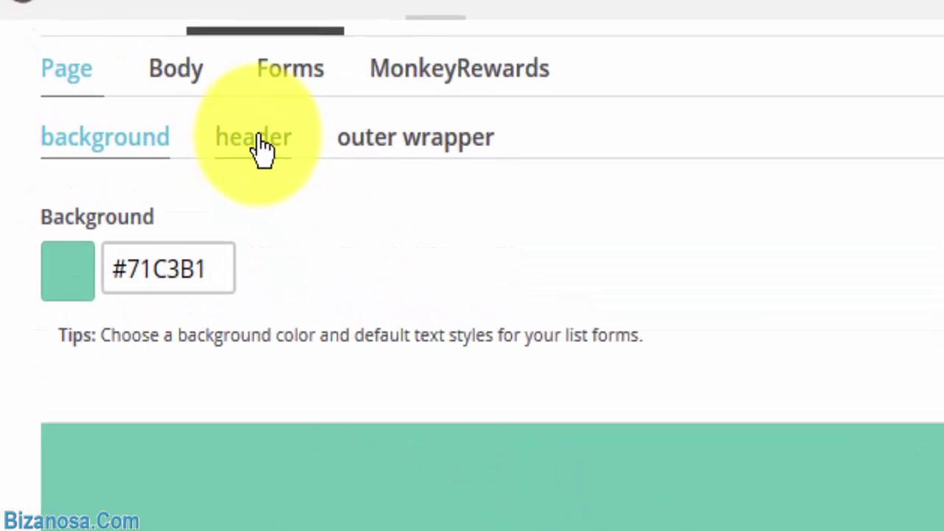
# - Upload the teddy-bear Bizanosa PNG (600×133) through File Manager for the form header
pyautogui.click(137, 73)
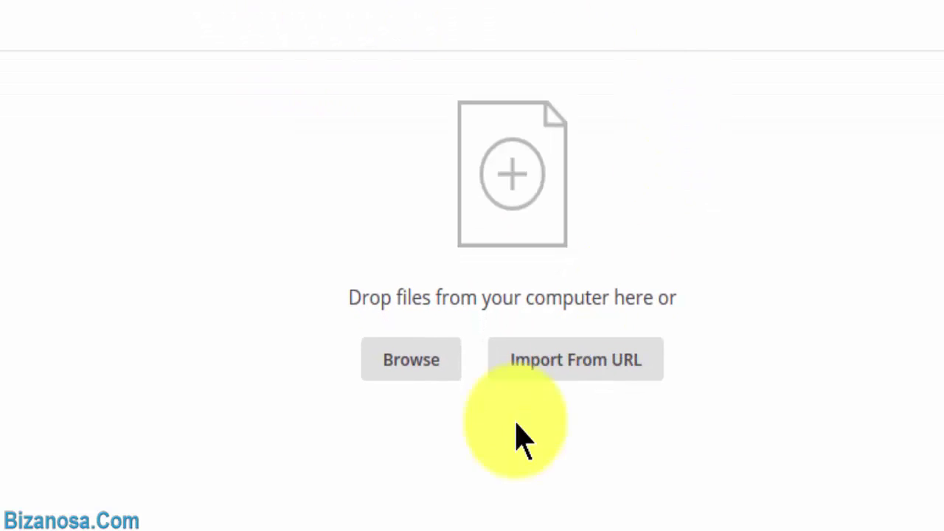
pyautogui.click(398, 365)
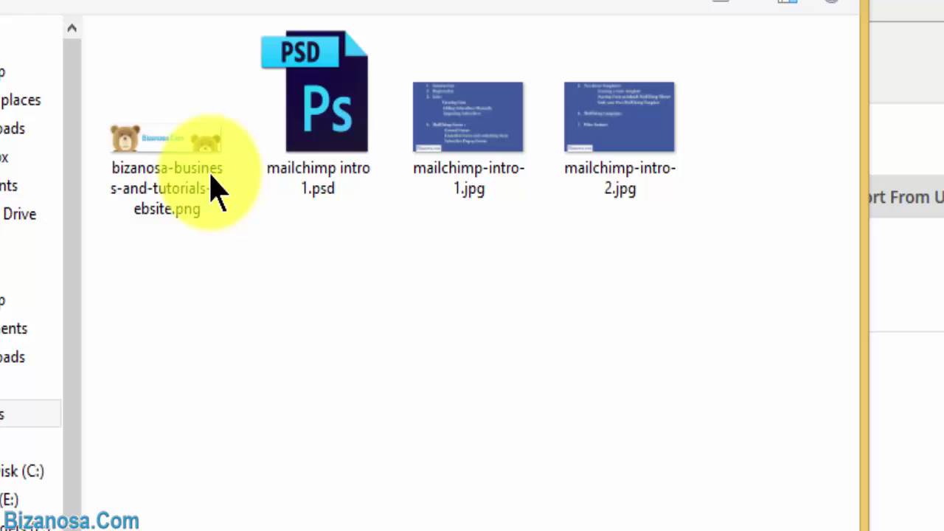
pyautogui.doubleClick(175, 132)
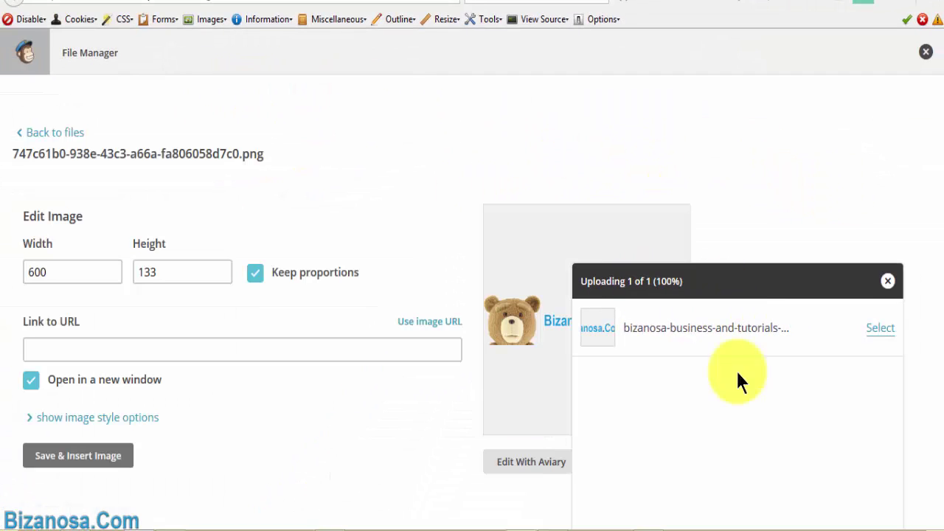
pyautogui.click(881, 335)
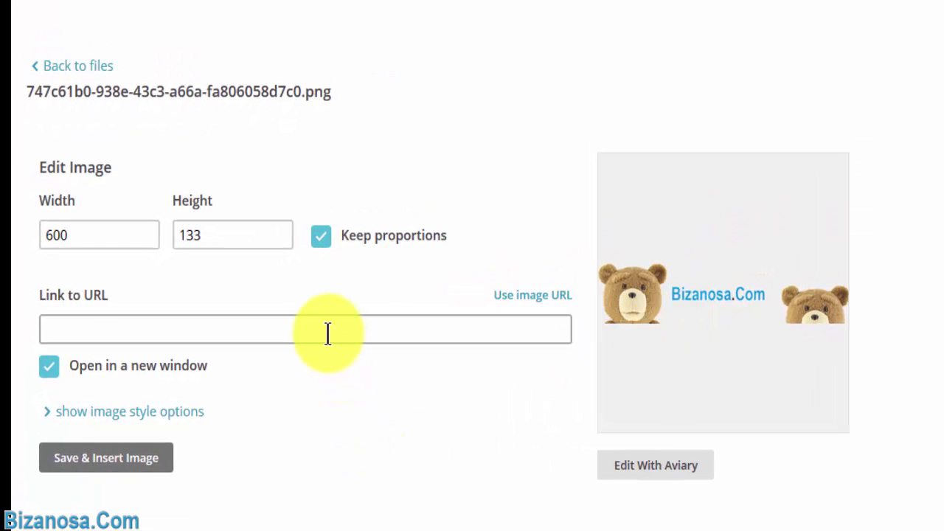
pyautogui.click(327, 331)
pyautogui.write('bizanosa.com')
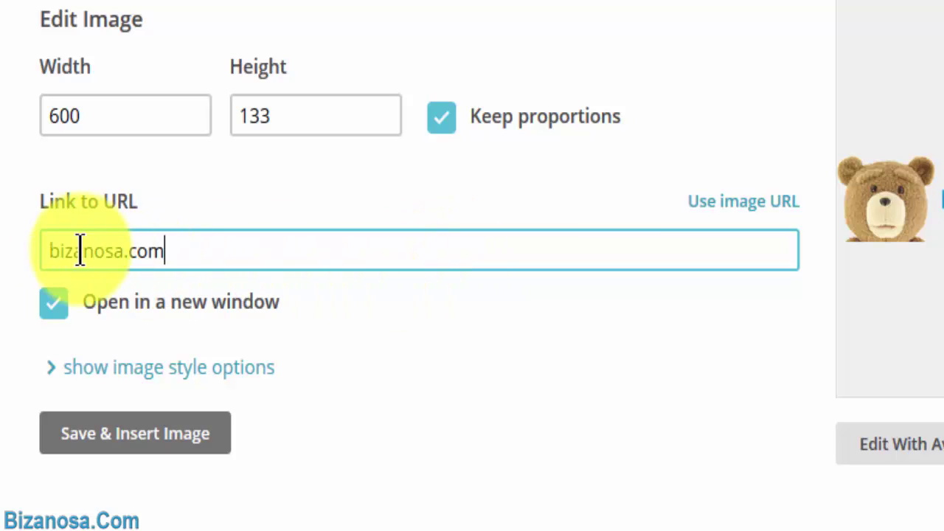
pyautogui.click(50, 251)
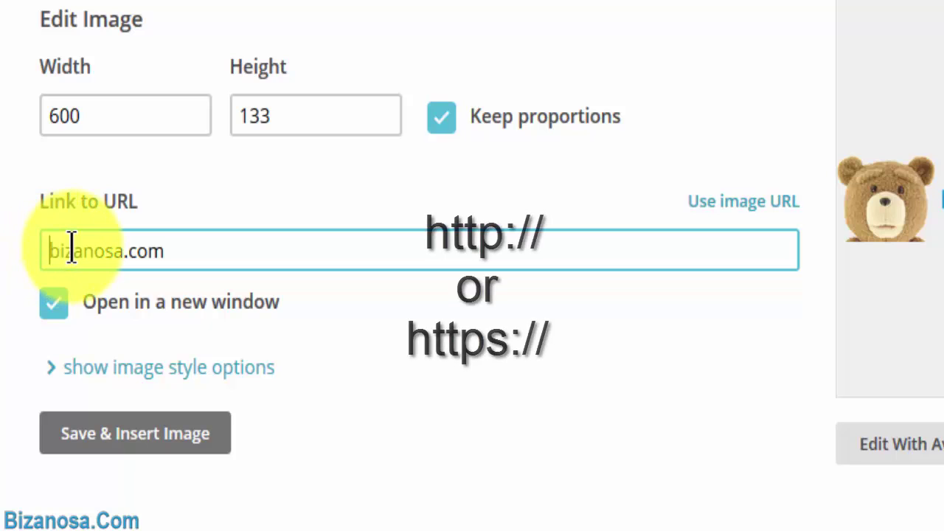
pyautogui.write('http')
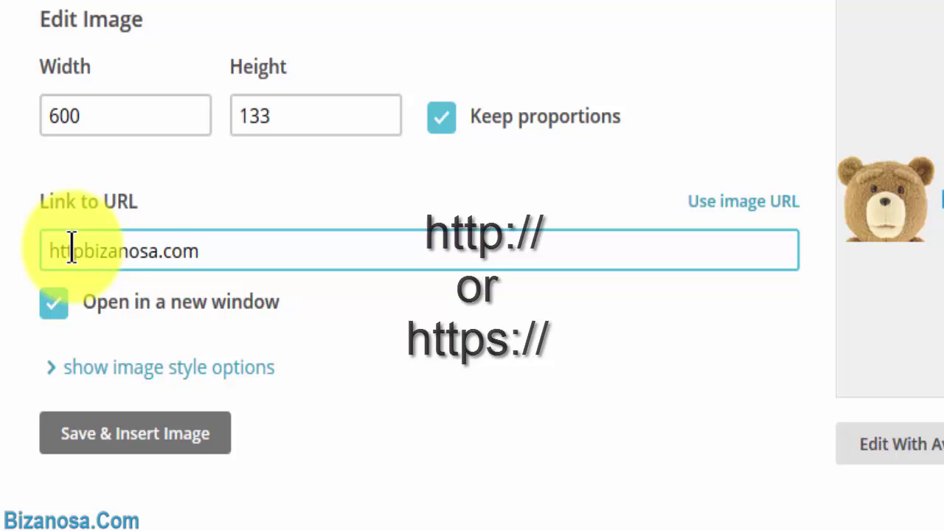
pyautogui.write(':/')
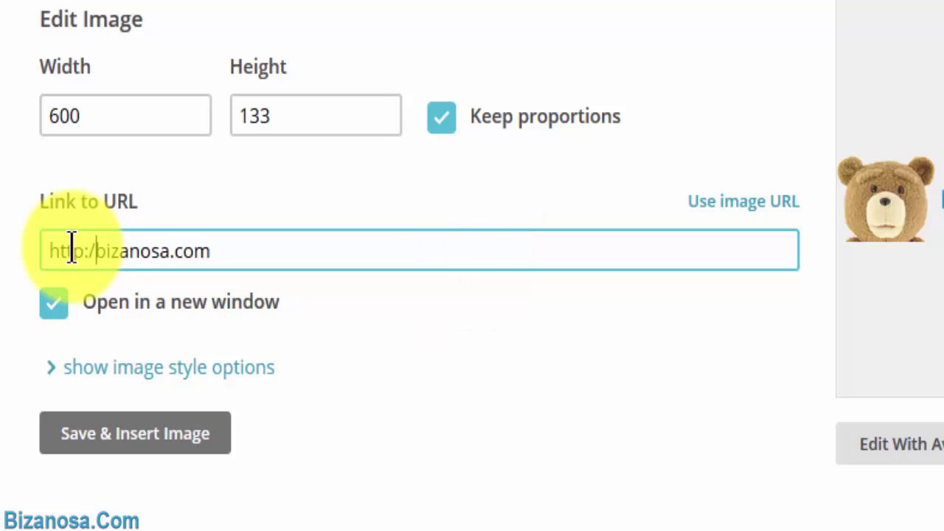
pyautogui.write('/')
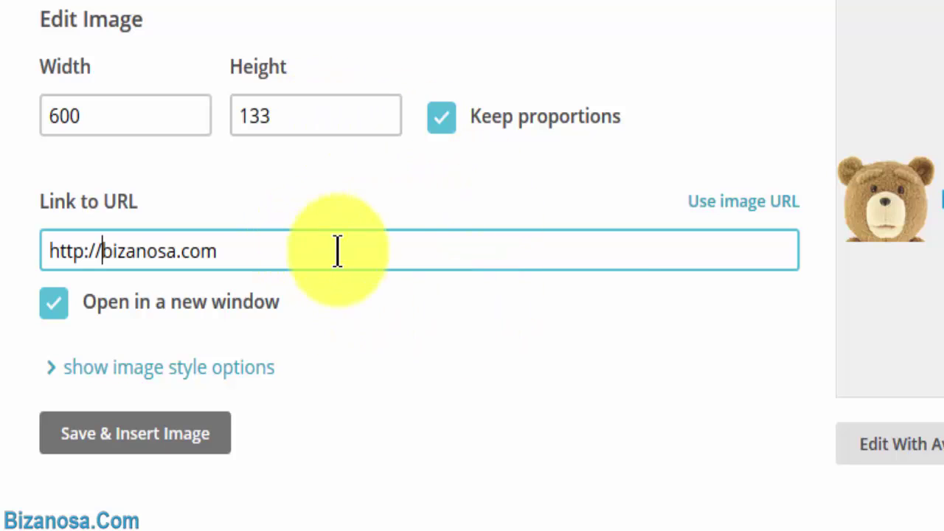
pyautogui.click(137, 435)
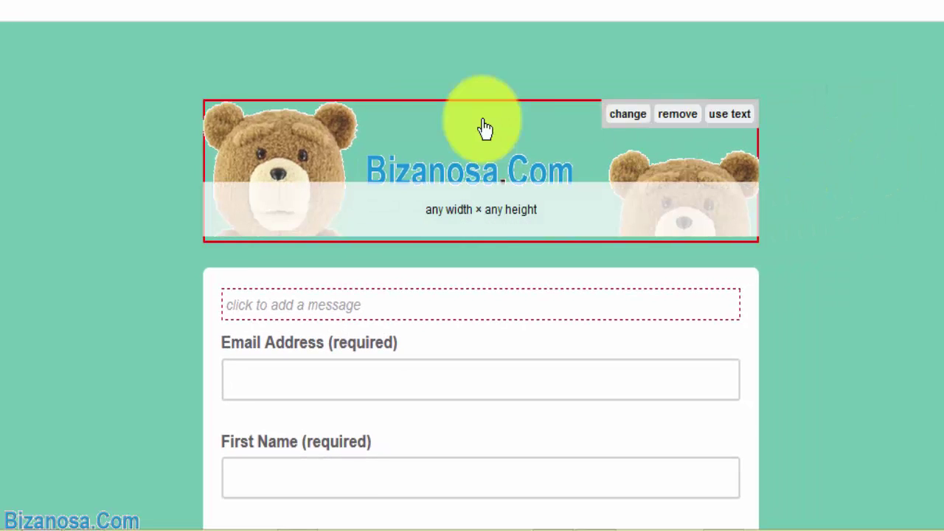
pyautogui.moveTo(481, 170)
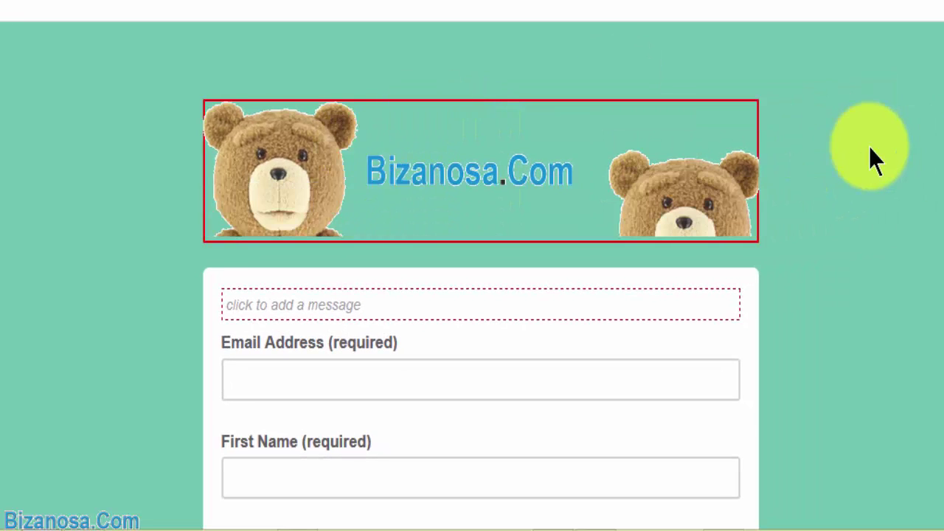
pyautogui.scroll(-2, 871, 147)
pyautogui.scroll(-3, 481, 295)
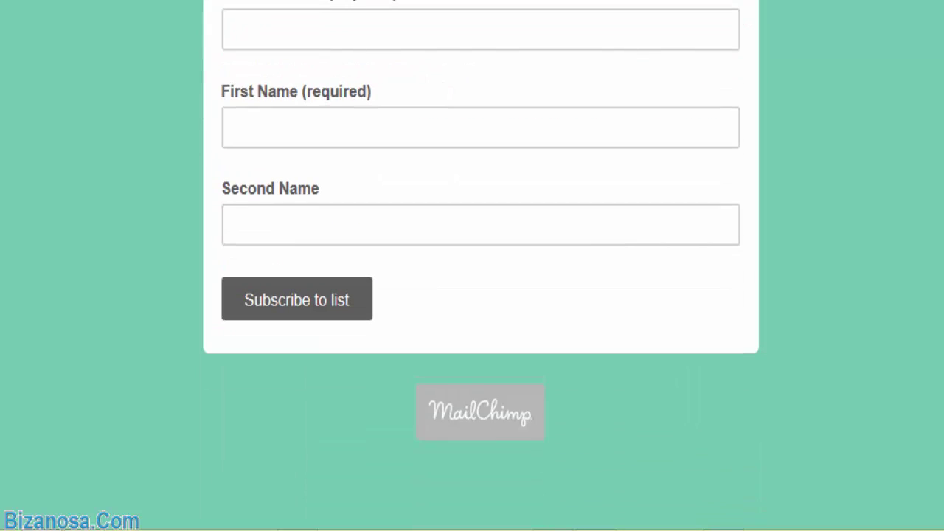
pyautogui.scroll(3, 481, 295)
pyautogui.scroll(3, 481, 296)
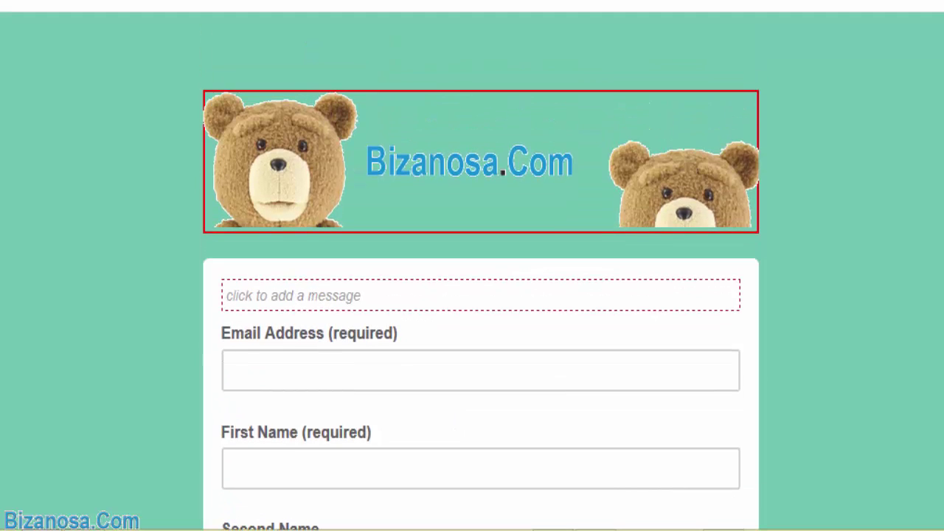
pyautogui.scroll(2, 481, 295)
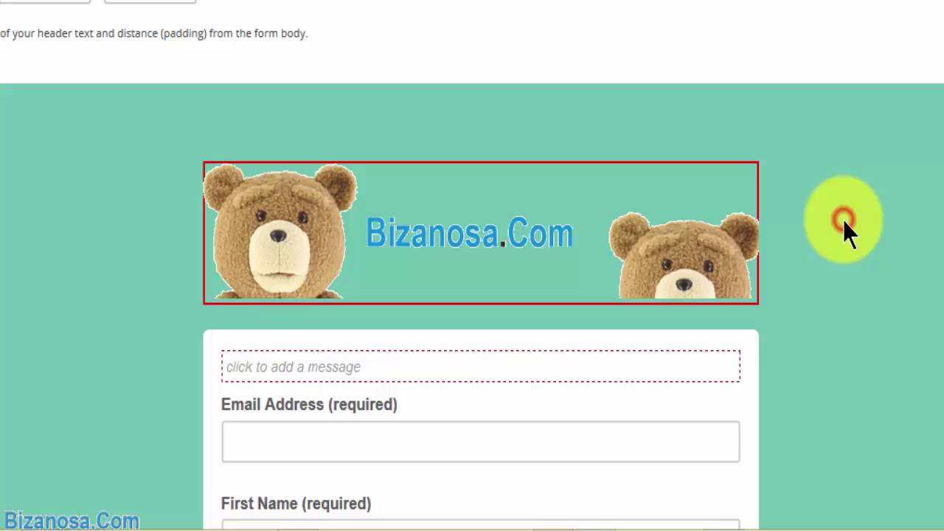
pyautogui.scroll(1, 845, 222)
pyautogui.scroll(-5, 846, 221)
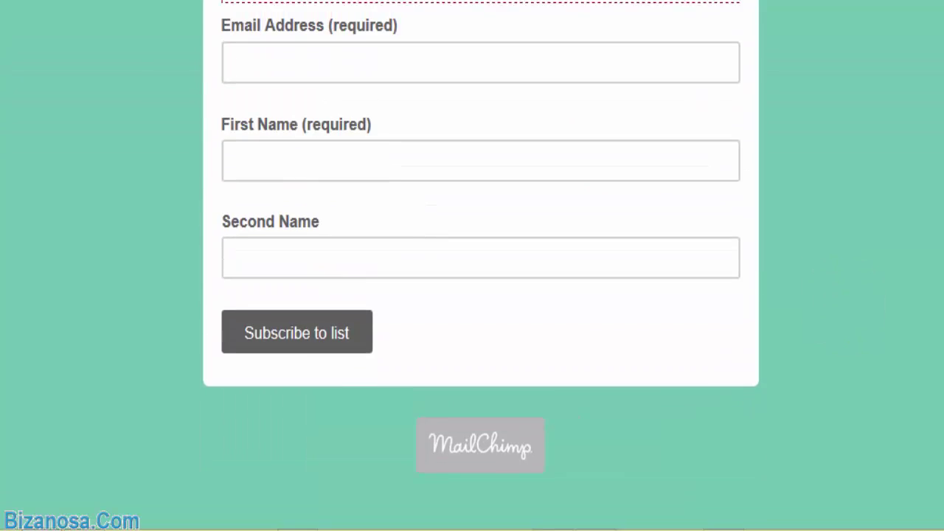
pyautogui.scroll(3, 481, 295)
pyautogui.scroll(3, 481, 295)
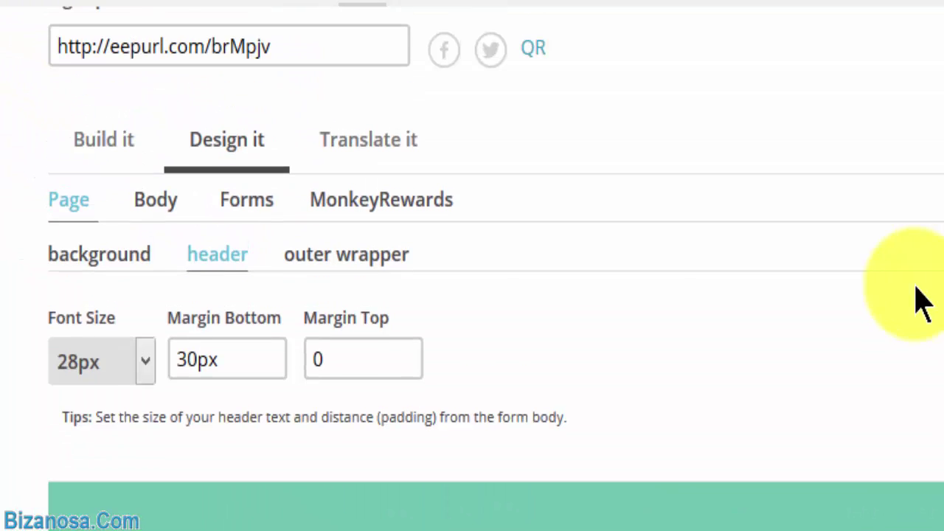
# - Change the page background hex from teal to cream #F8F4EB
pyautogui.click(101, 255)
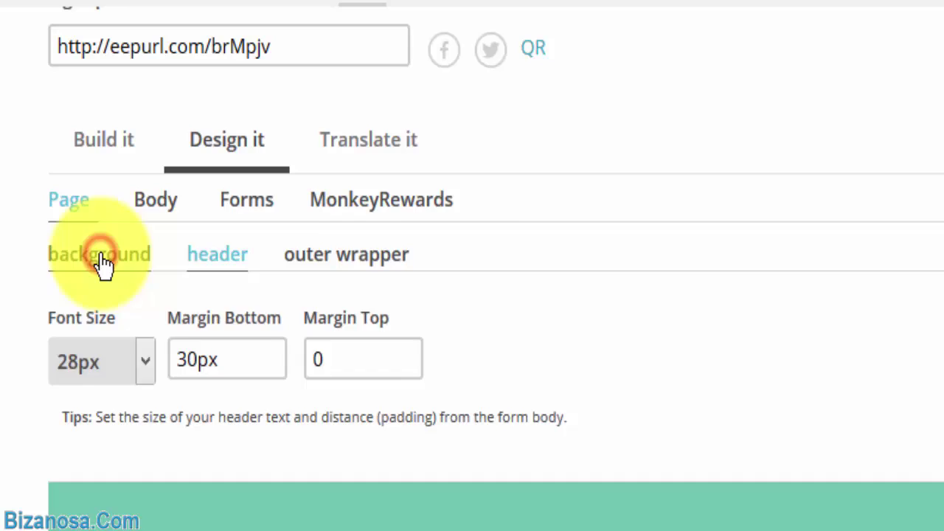
pyautogui.click(182, 363)
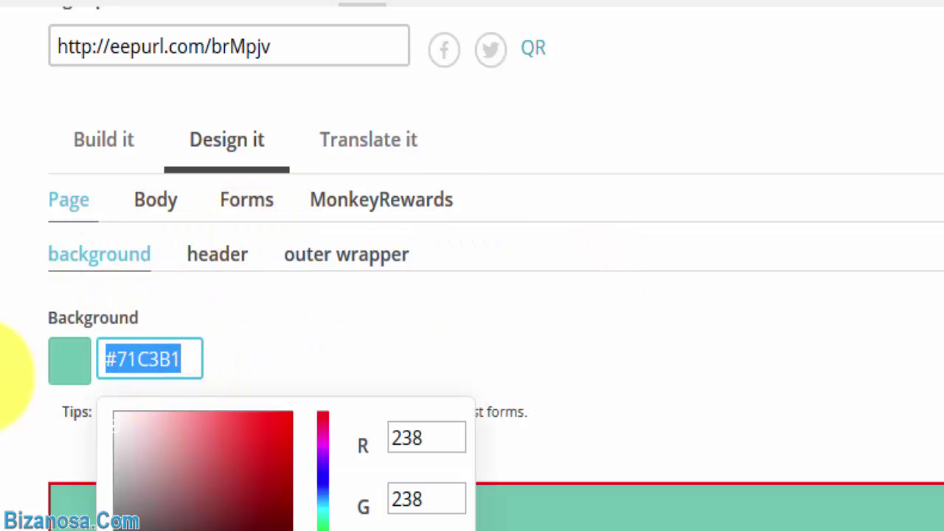
pyautogui.write('#F8F4EB')
pyautogui.click(704, 341)
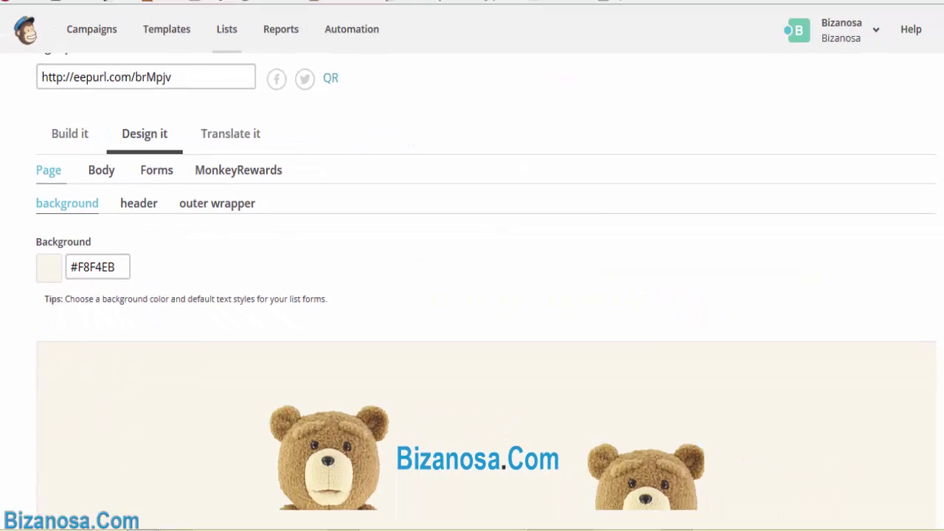
pyautogui.scroll(-3, 472, 295)
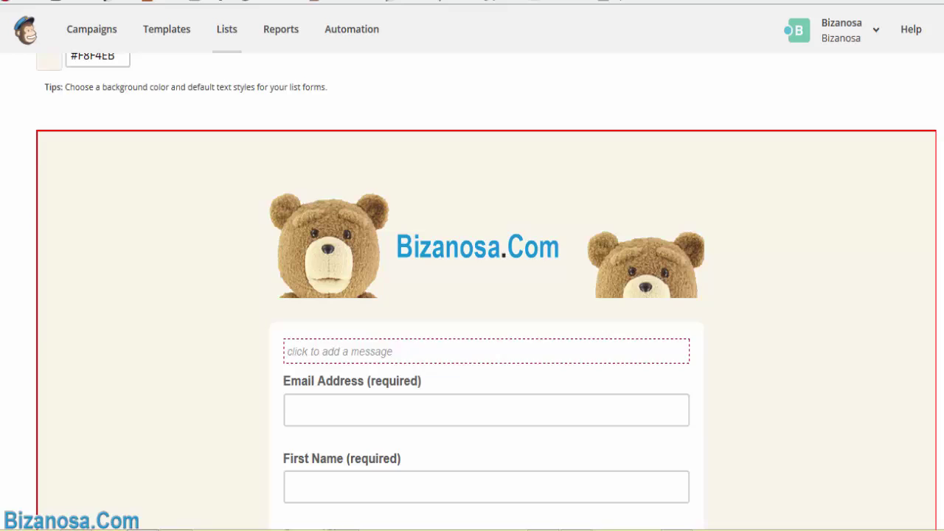
pyautogui.scroll(-1, 472, 295)
pyautogui.scroll(-2, 472, 295)
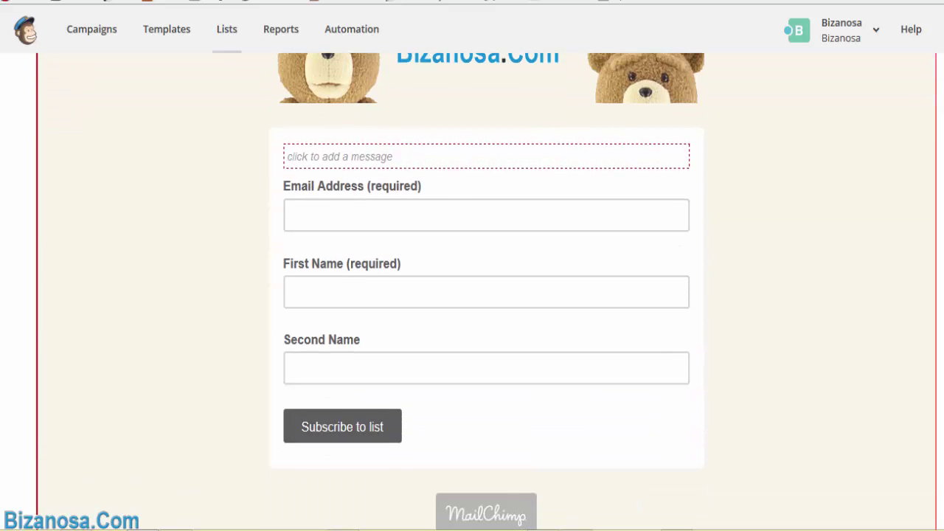
pyautogui.scroll(-2, 472, 295)
pyautogui.scroll(-1, 472, 295)
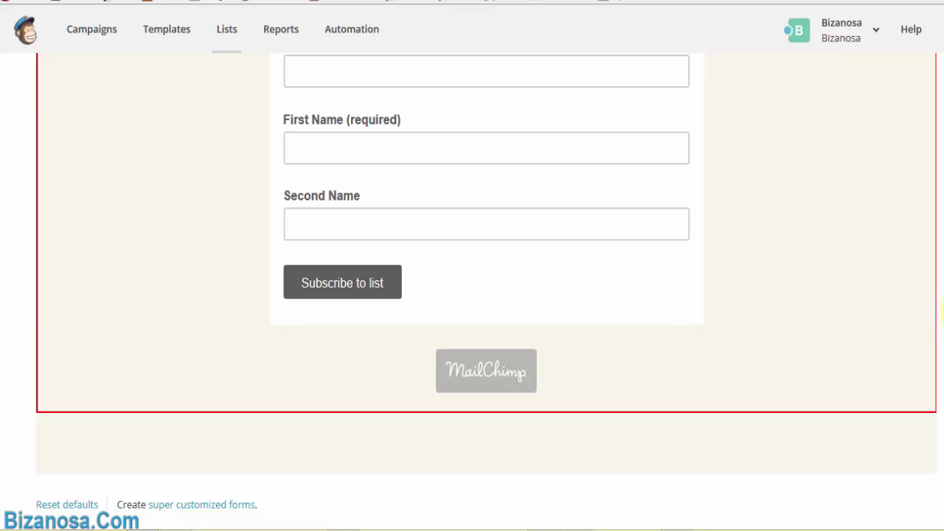
pyautogui.scroll(4, 942, 310)
pyautogui.moveTo(942, 295); pyautogui.dragTo(942, 70)
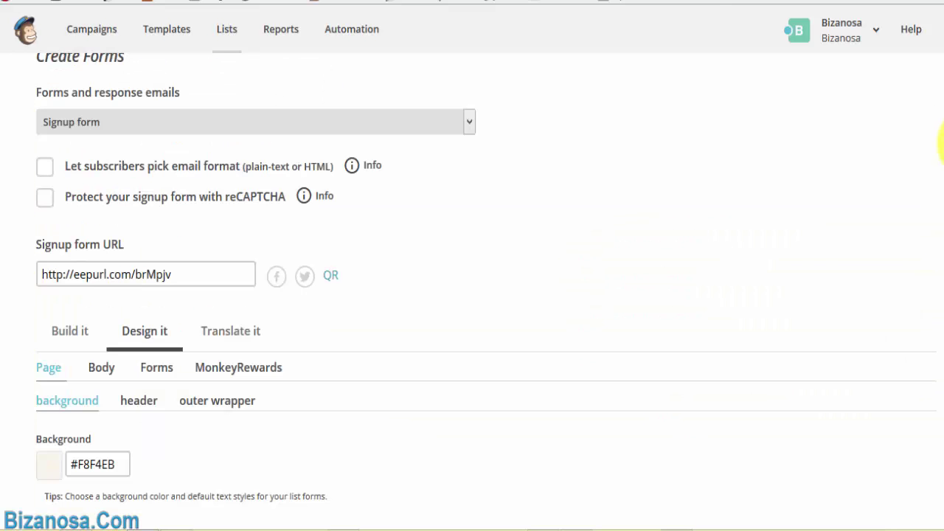
pyautogui.scroll(-6, 473, 295)
pyautogui.scroll(-4, 472, 295)
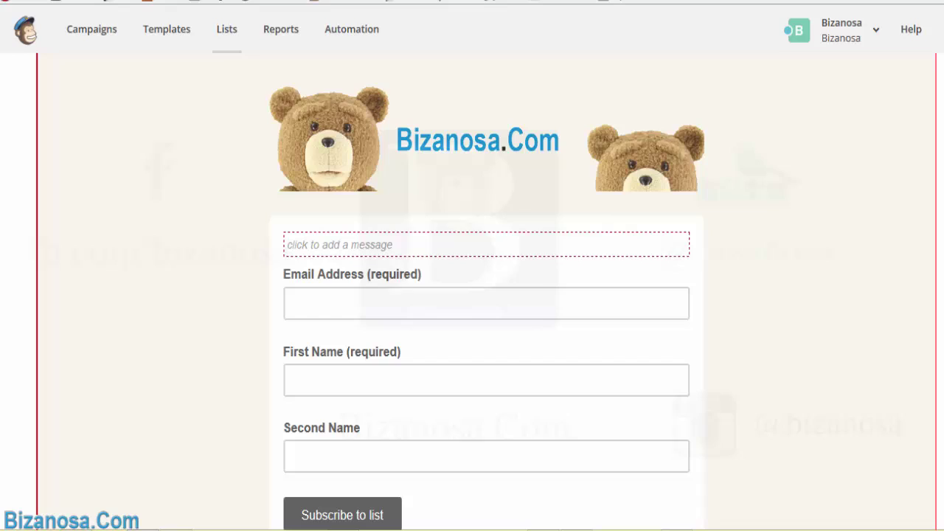